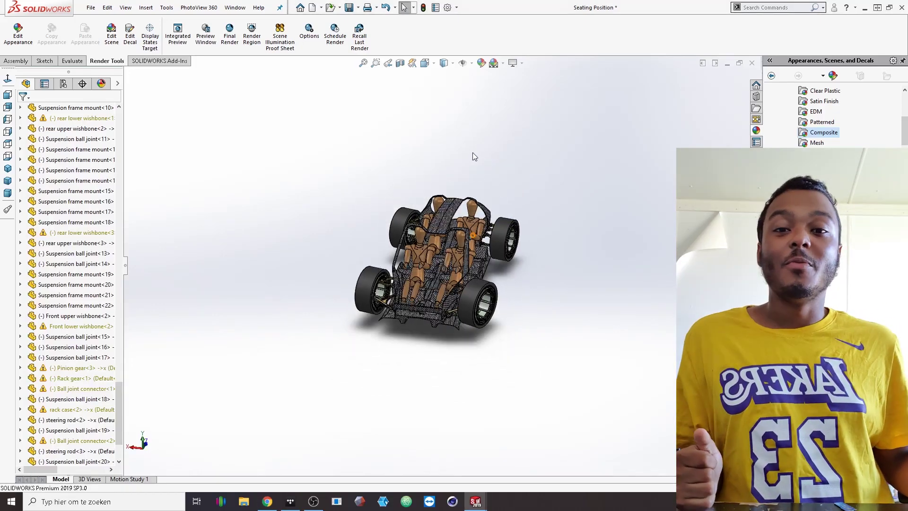
# - Examine the whole car assembly, focusing on the front upper wishbone and suspension mounts beside the front wheel
pyautogui.moveTo(426, 216); pyautogui.dragTo(395, 221, button='middle')
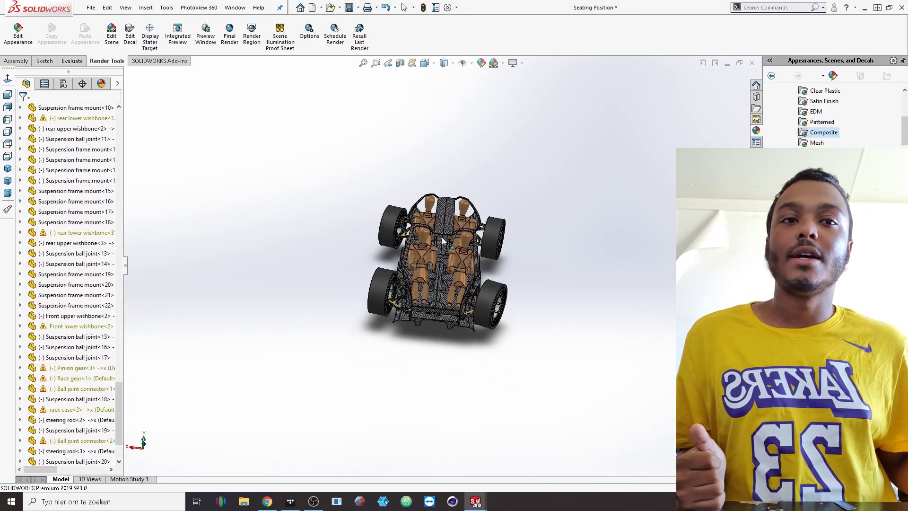
pyautogui.moveTo(443, 241); pyautogui.dragTo(419, 282, button='middle')
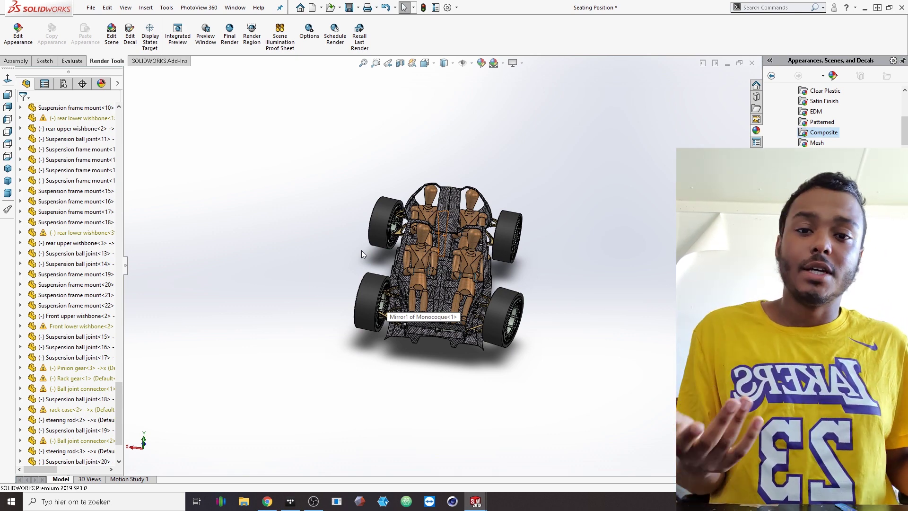
pyautogui.moveTo(384, 267); pyautogui.dragTo(409, 267, button='middle')
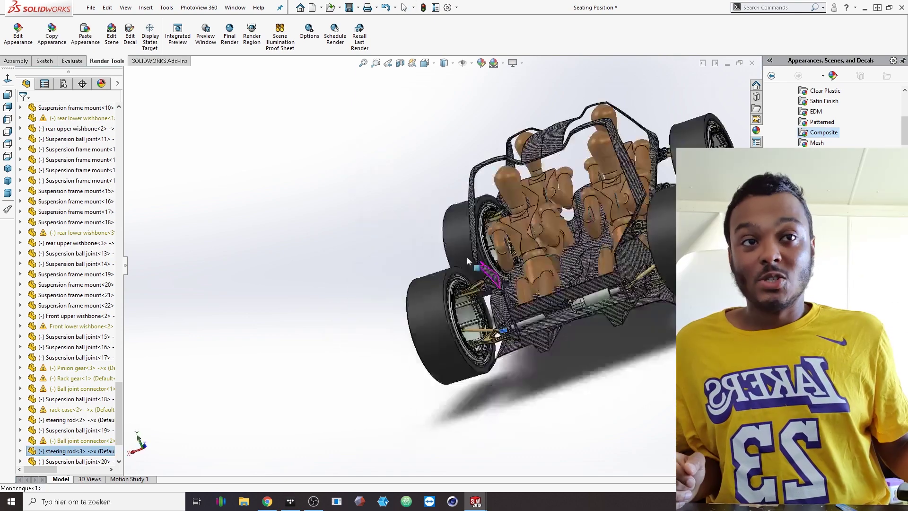
pyautogui.scroll(3, 467, 256)
pyautogui.moveTo(467, 258); pyautogui.dragTo(482, 286, button='middle')
pyautogui.scroll(-3, 482, 285)
pyautogui.scroll(4, 483, 284)
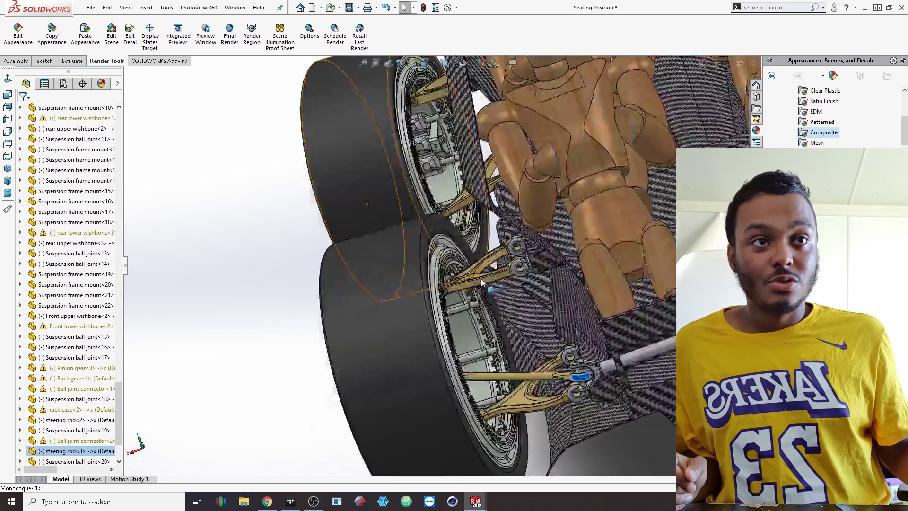
pyautogui.scroll(-1, 482, 284)
pyautogui.moveTo(482, 284)
pyautogui.mouseDown()
pyautogui.moveTo(475, 265)
pyautogui.moveTo(475, 285)
pyautogui.mouseUp()
pyautogui.moveTo(476, 284); pyautogui.dragTo(456, 363, button='middle')
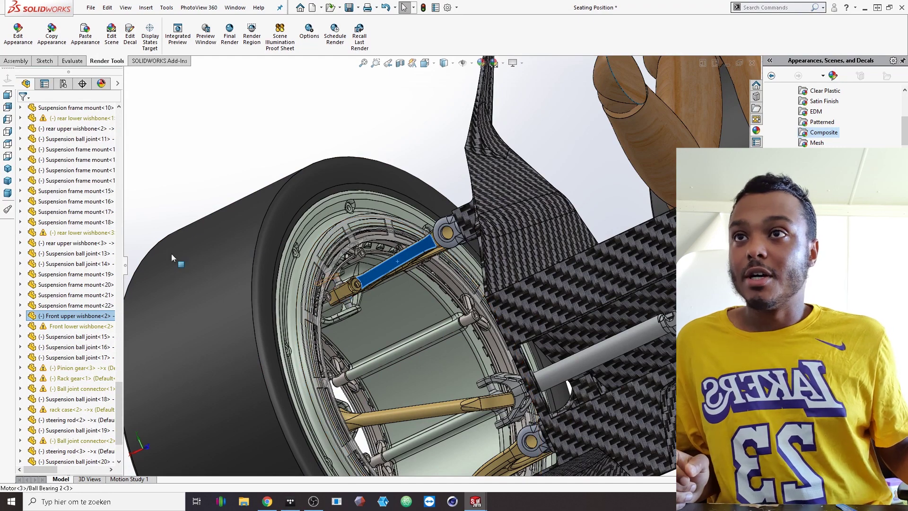
# - Open the Motor<5> subassembly in its own window from the Seating Position assembly
pyautogui.scroll(12, 70, 242)
pyautogui.scroll(6, 72, 308)
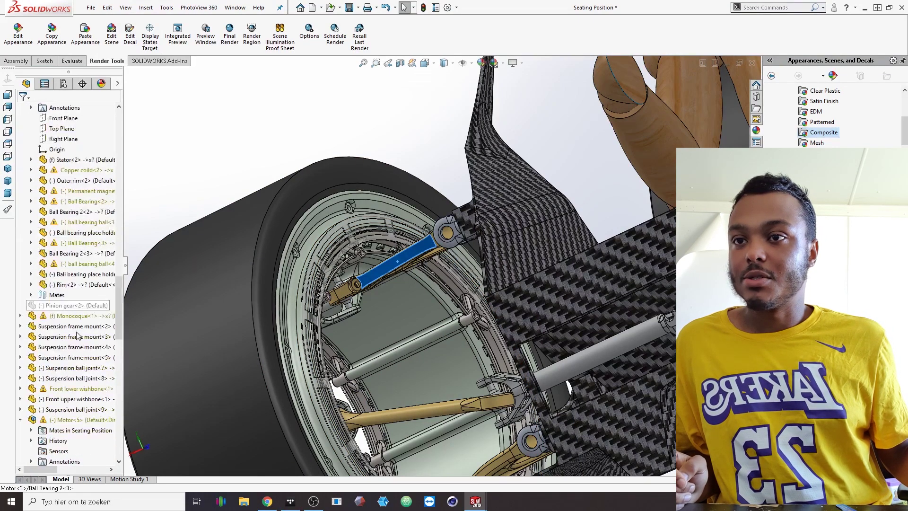
pyautogui.scroll(-3, 72, 312)
pyautogui.rightClick(71, 326)
pyautogui.click(70, 124)
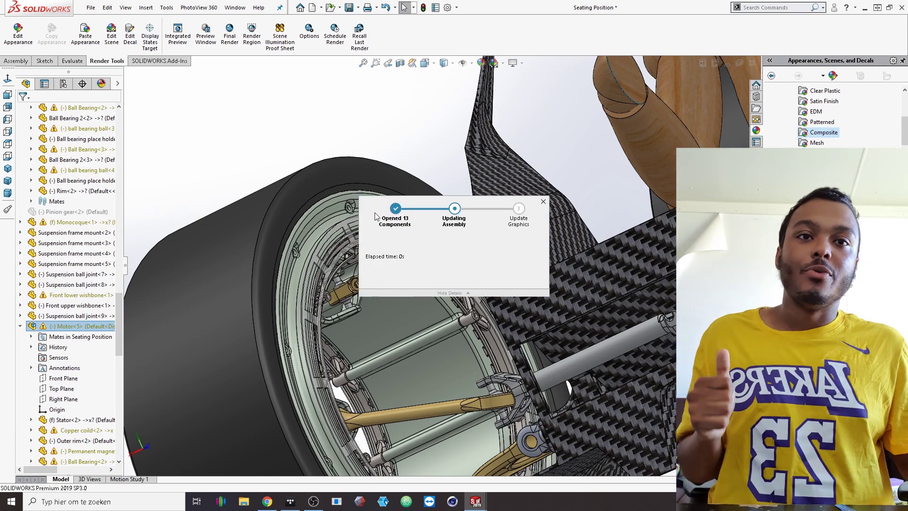
pyautogui.scroll(5, 490, 294)
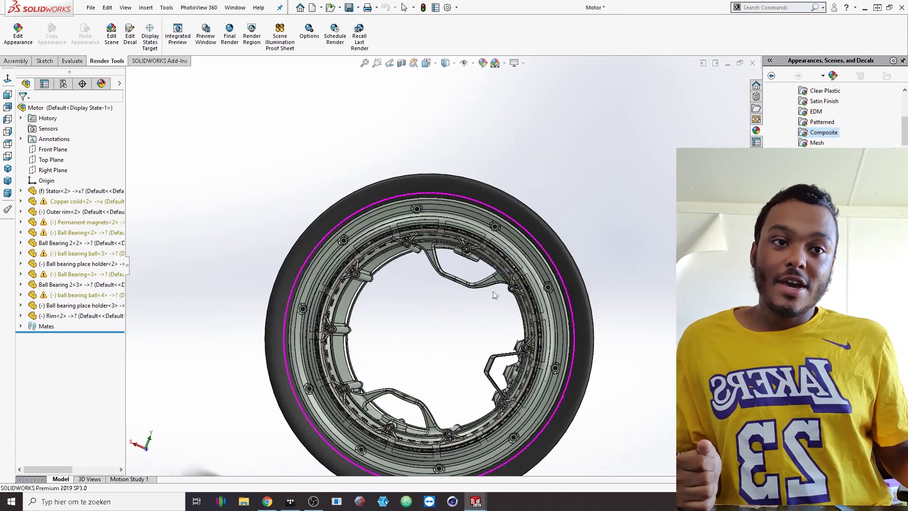
# - Rotate the Ball Bearing<3> ring around the motor's axis and clear the selection
pyautogui.scroll(-6, 474, 331)
pyautogui.moveTo(463, 314); pyautogui.dragTo(473, 282, button='middle')
pyautogui.scroll(4, 434, 257)
pyautogui.scroll(-3, 489, 324)
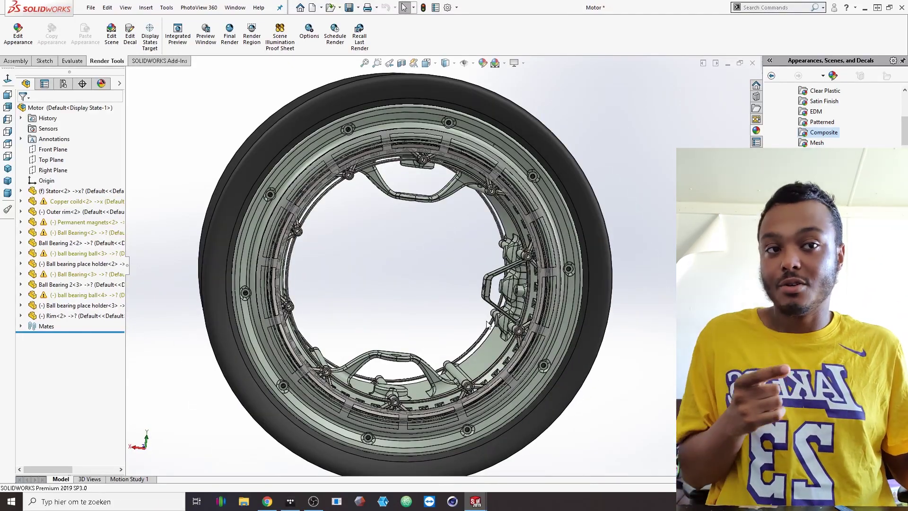
pyautogui.click(487, 351)
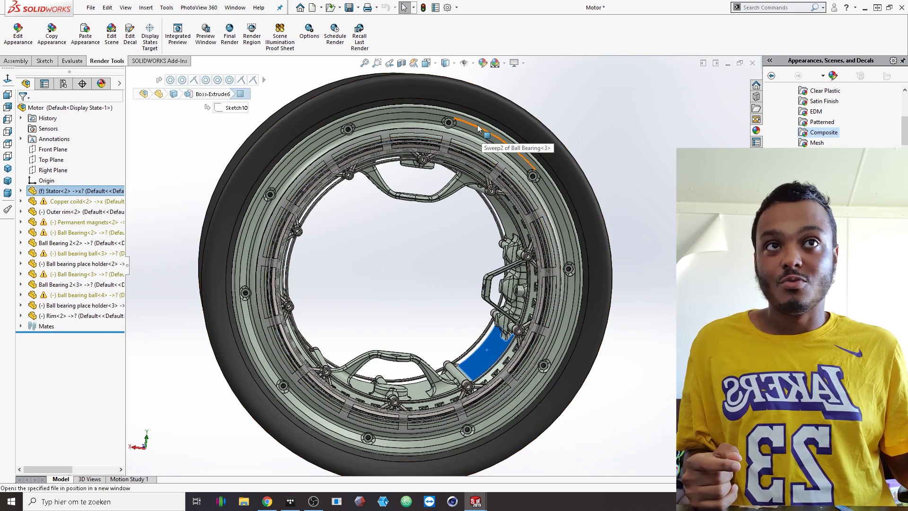
pyautogui.moveTo(477, 124); pyautogui.dragTo(280, 220)
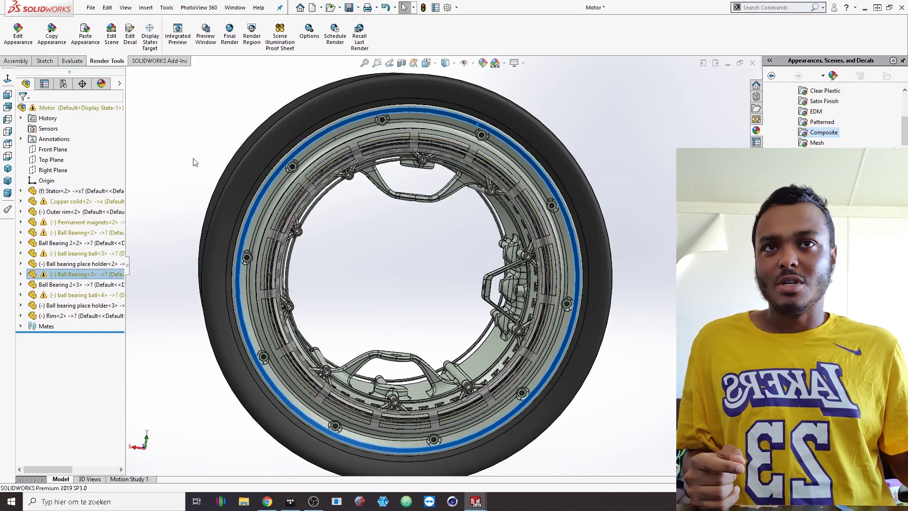
pyautogui.click(199, 119)
# - Turn on the section view of the motor assembly to expose its interior
pyautogui.moveTo(295, 138); pyautogui.dragTo(307, 151, button='middle')
pyautogui.rightClick(308, 151)
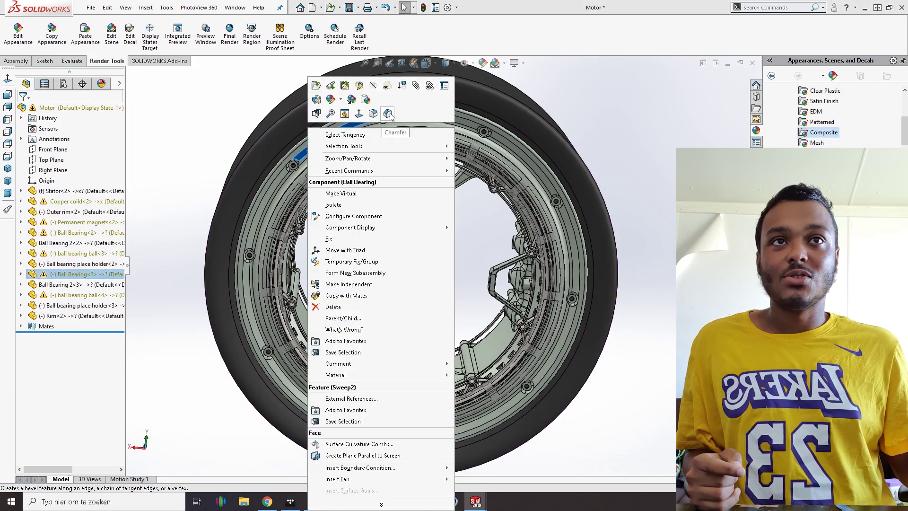
pyautogui.click(504, 211)
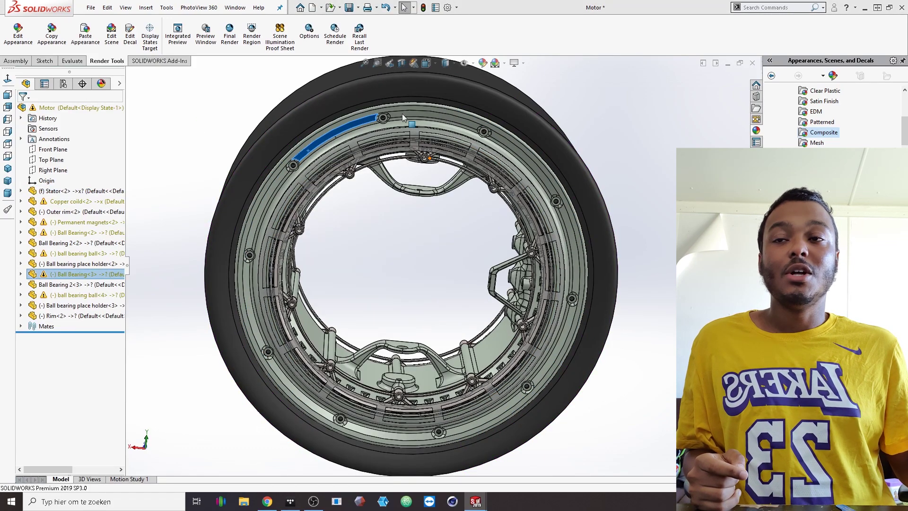
pyautogui.click(402, 63)
pyautogui.moveTo(423, 154); pyautogui.dragTo(408, 309, button='middle')
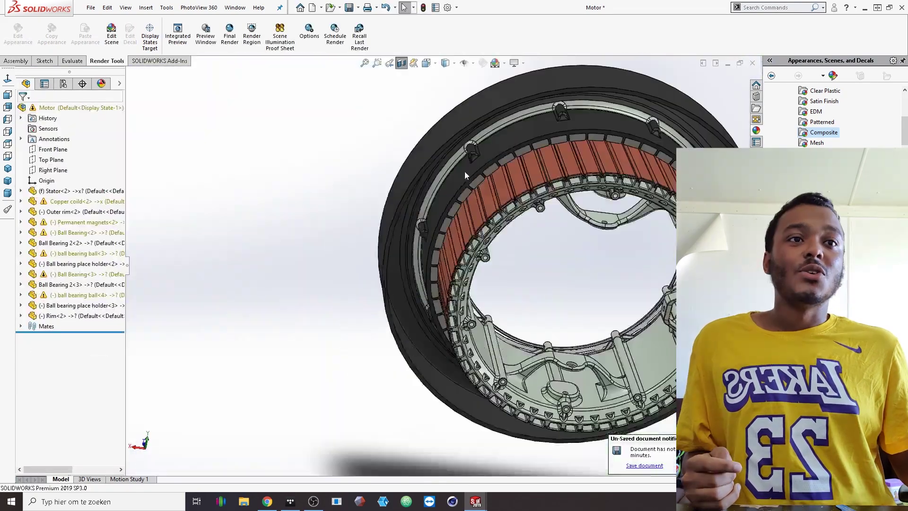
# - Examine the stator, copper coils, permanent magnets and rim inside the sectioned motor from several angles
pyautogui.moveTo(464, 171); pyautogui.dragTo(388, 142, button='middle')
pyautogui.scroll(3, 524, 279)
pyautogui.scroll(-4, 503, 263)
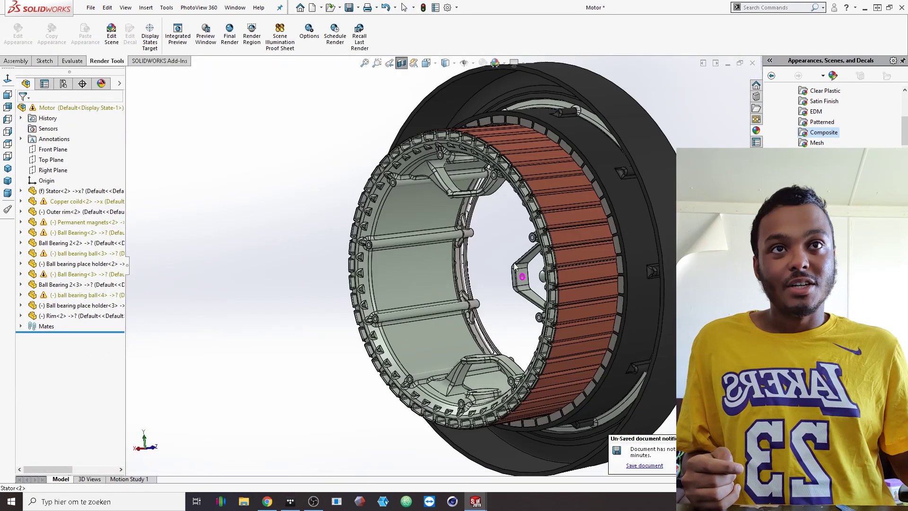
pyautogui.moveTo(503, 263); pyautogui.dragTo(516, 265, button='middle')
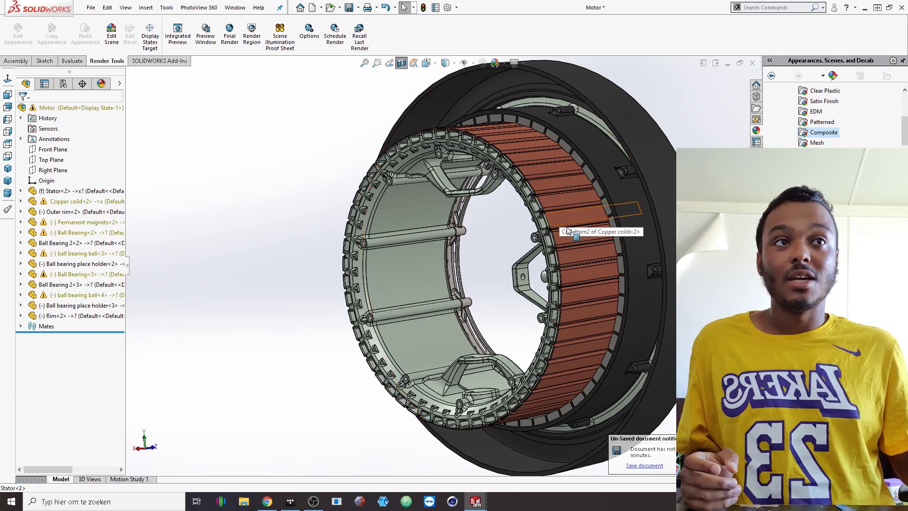
pyautogui.moveTo(583, 236); pyautogui.dragTo(603, 261, button='middle')
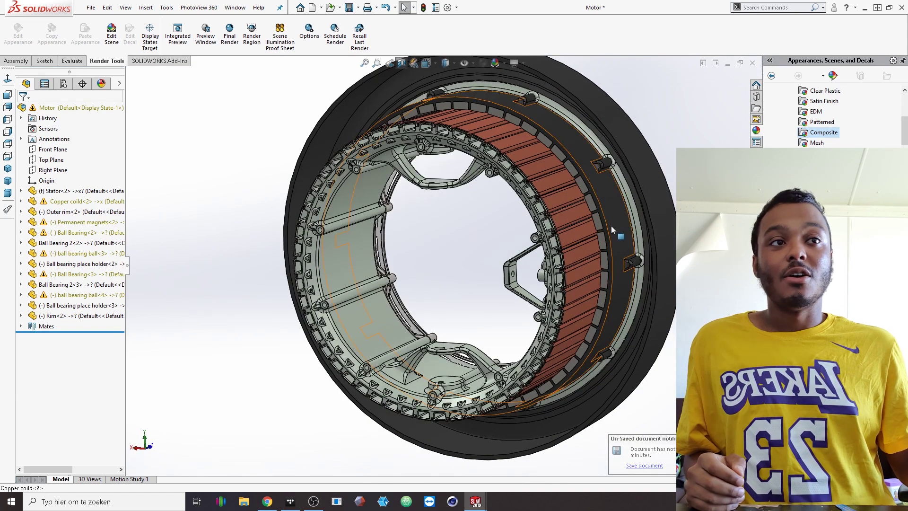
pyautogui.moveTo(637, 220); pyautogui.dragTo(475, 163, button='middle')
pyautogui.scroll(1, 526, 129)
pyautogui.scroll(-2, 478, 162)
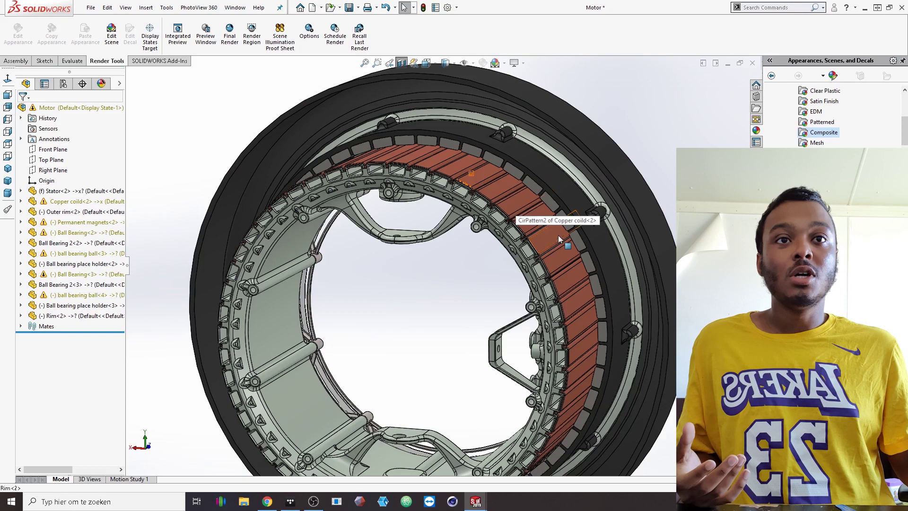
pyautogui.scroll(1, 524, 230)
pyautogui.moveTo(524, 230); pyautogui.dragTo(507, 341, button='middle')
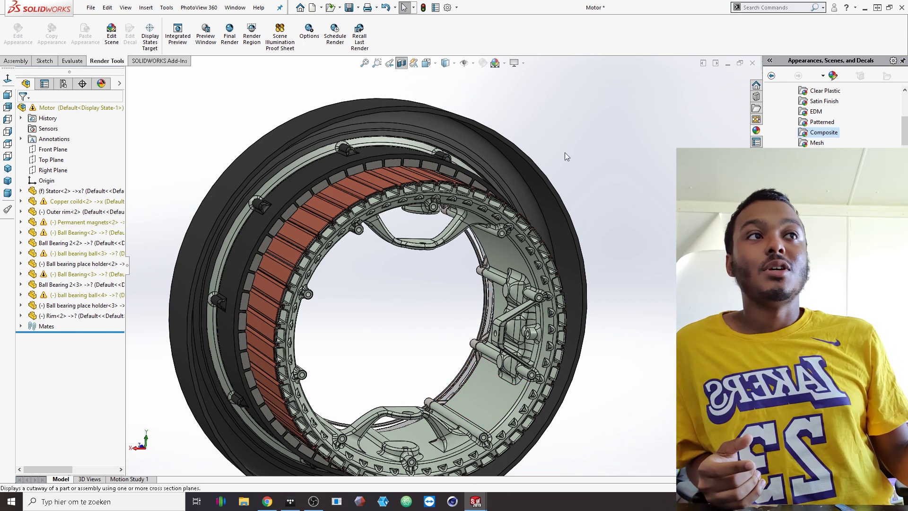
# - Switch back to the Seating Position assembly and maximize its window
pyautogui.click(727, 64)
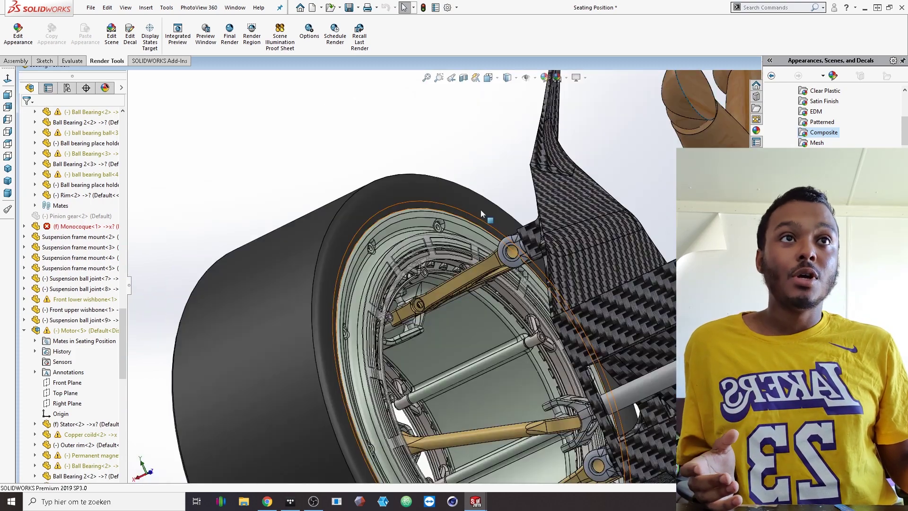
pyautogui.scroll(6, 493, 216)
pyautogui.doubleClick(536, 63)
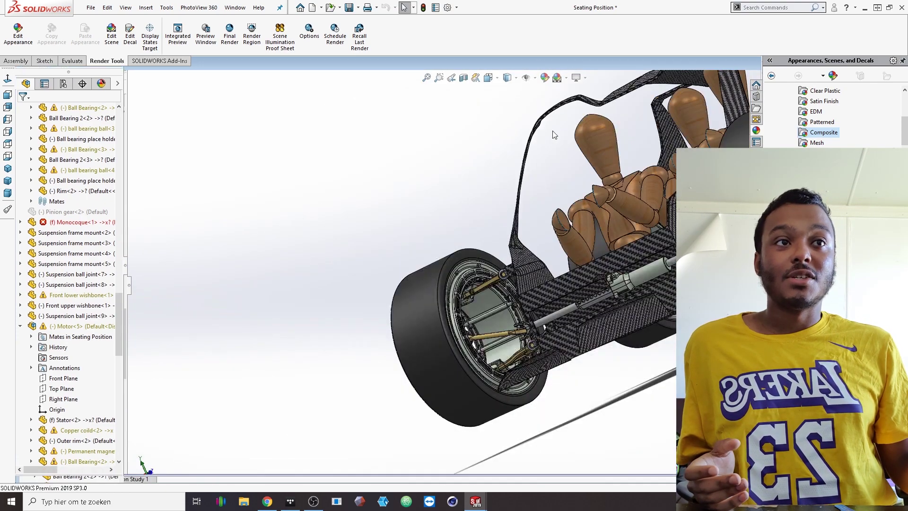
# - Examine how the four mannequins sit in the carbon-fibre monocoque, viewed from the front and above
pyautogui.moveTo(589, 198); pyautogui.dragTo(539, 241, button='middle')
pyautogui.scroll(2, 498, 139)
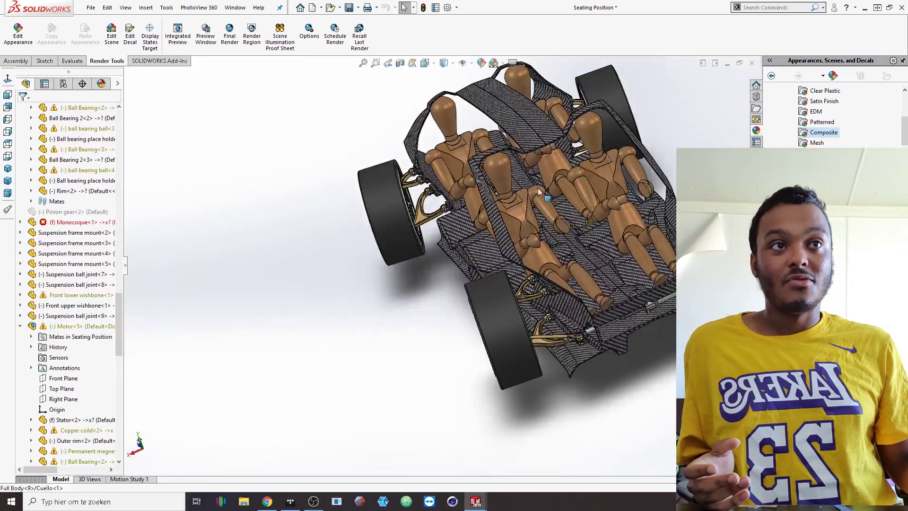
pyautogui.moveTo(539, 191); pyautogui.dragTo(568, 236, button='middle')
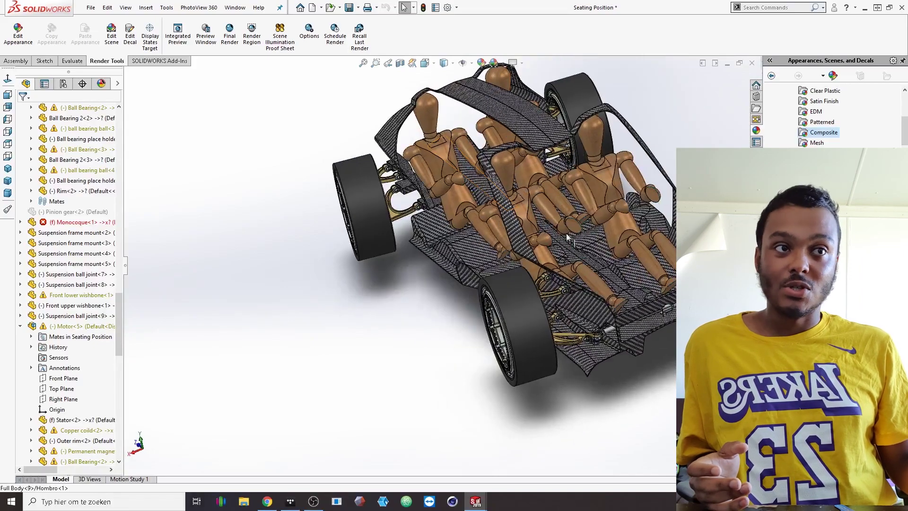
pyautogui.scroll(-3, 615, 289)
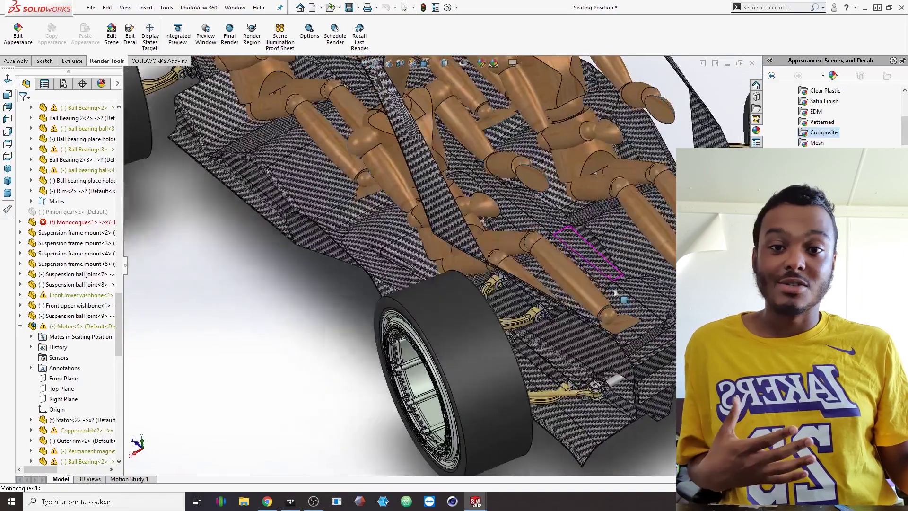
pyautogui.scroll(4, 615, 293)
pyautogui.scroll(-3, 599, 283)
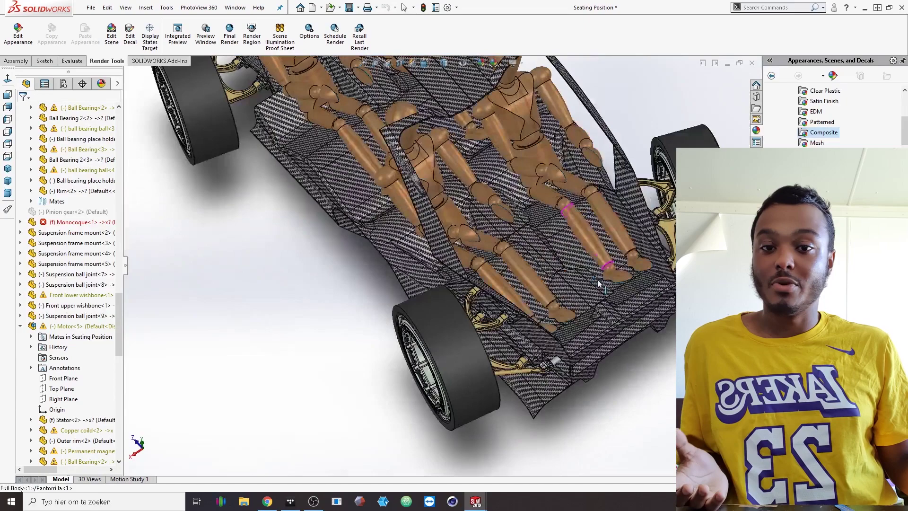
pyautogui.scroll(3, 598, 283)
pyautogui.scroll(-3, 579, 273)
# - Examine the monocoque floor contour beneath the mannequins' legs from the side of the car
pyautogui.moveTo(556, 239); pyautogui.dragTo(410, 206, button='middle')
pyautogui.scroll(-4, 354, 224)
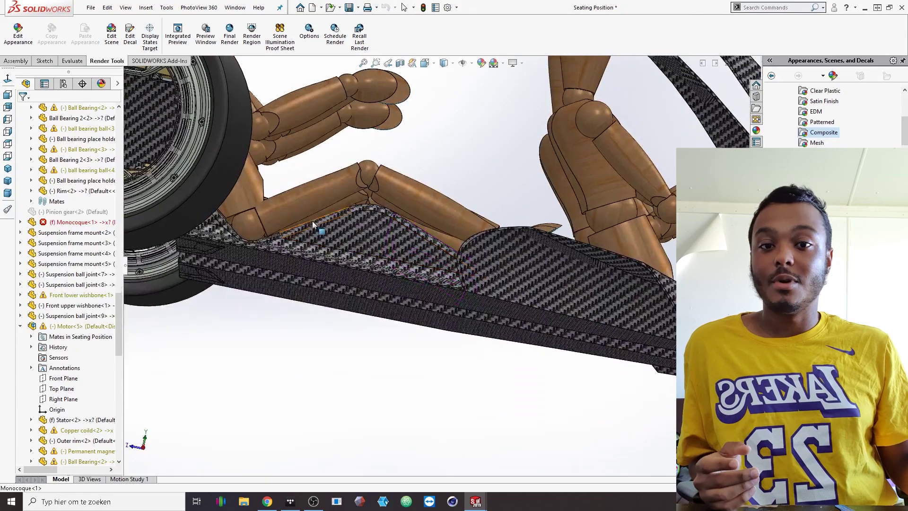
pyautogui.scroll(1, 422, 275)
pyautogui.moveTo(426, 280); pyautogui.dragTo(556, 296, button='middle')
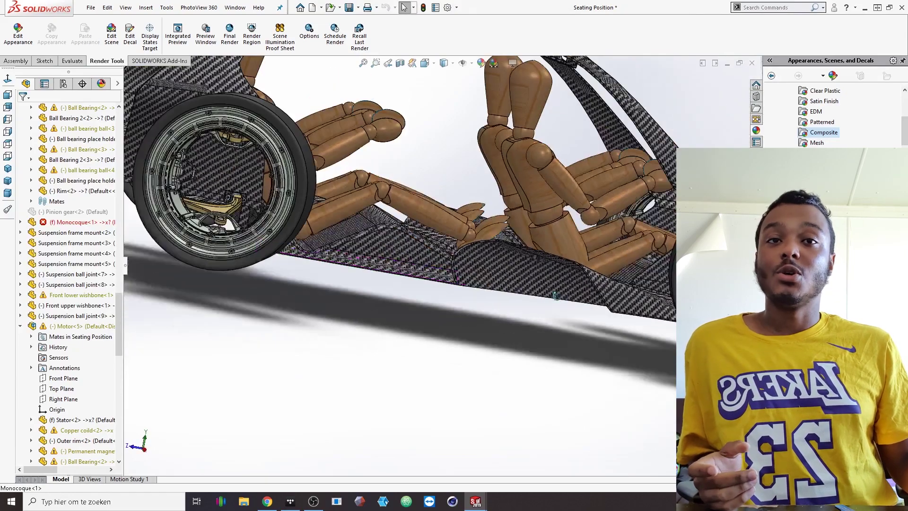
pyautogui.scroll(2, 556, 296)
pyautogui.scroll(-2, 556, 296)
pyautogui.scroll(5, 628, 359)
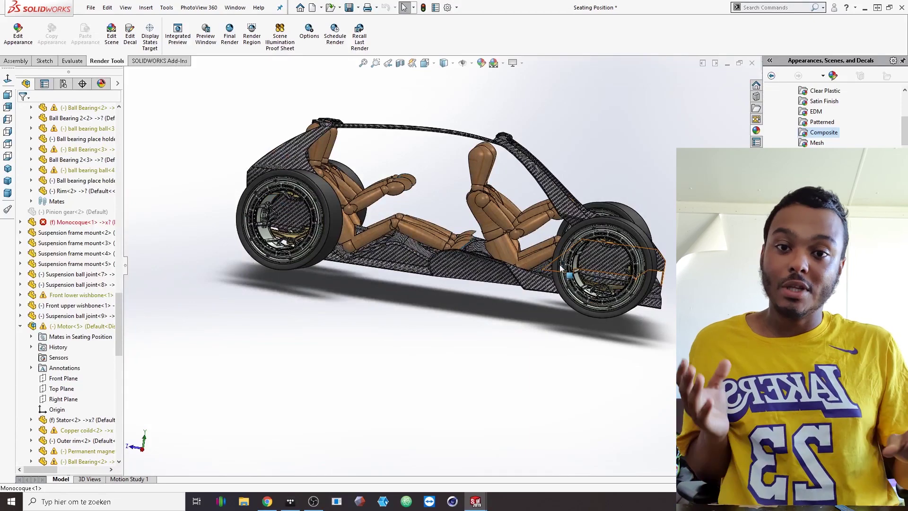
pyautogui.moveTo(560, 264); pyautogui.dragTo(474, 295, button='middle')
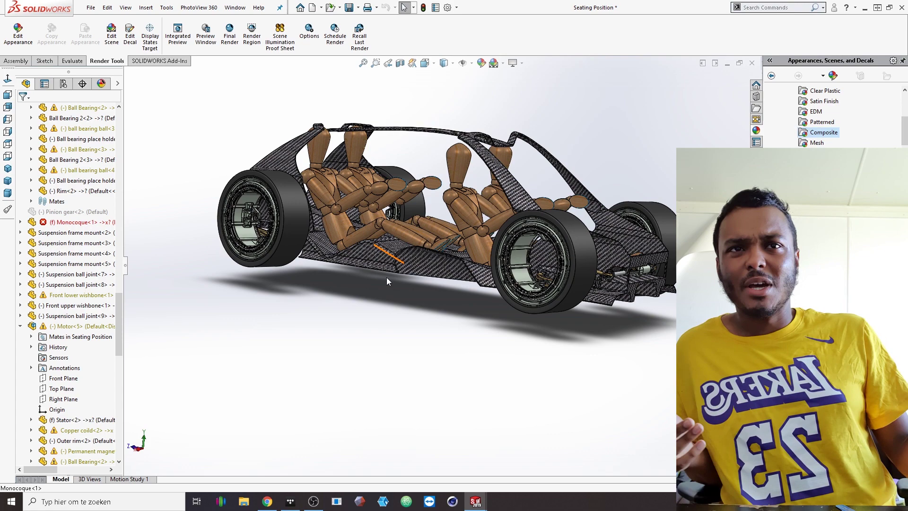
# - Examine the front lower edge of the monocoque around the steering rack and front wishbones
pyautogui.moveTo(357, 279); pyautogui.dragTo(385, 307, button='middle')
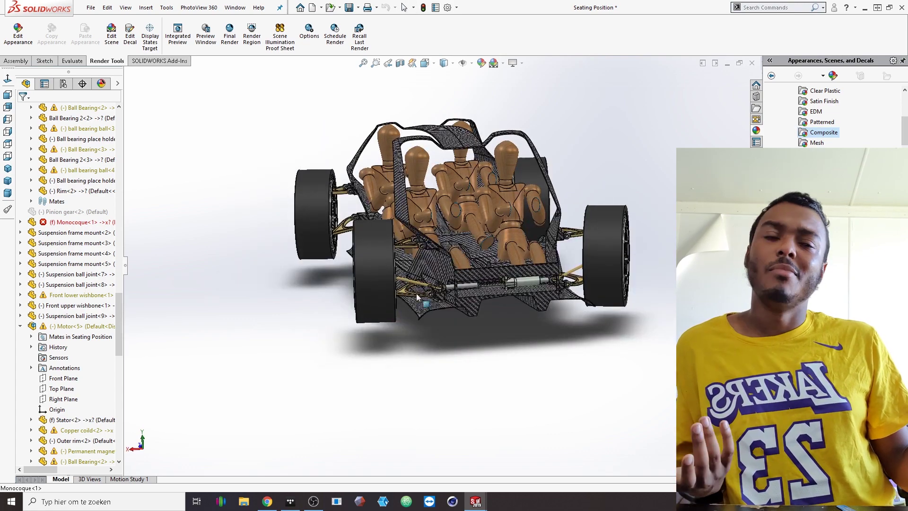
pyautogui.scroll(-5, 421, 300)
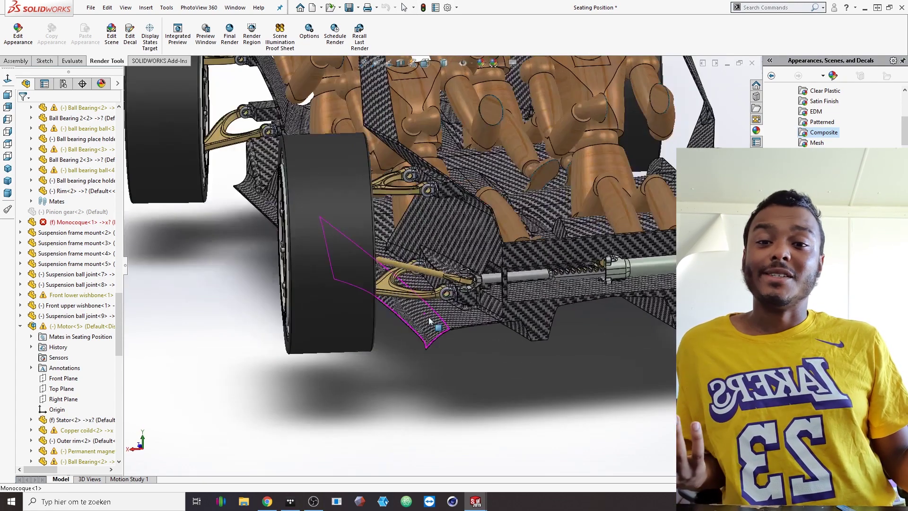
pyautogui.scroll(2, 430, 321)
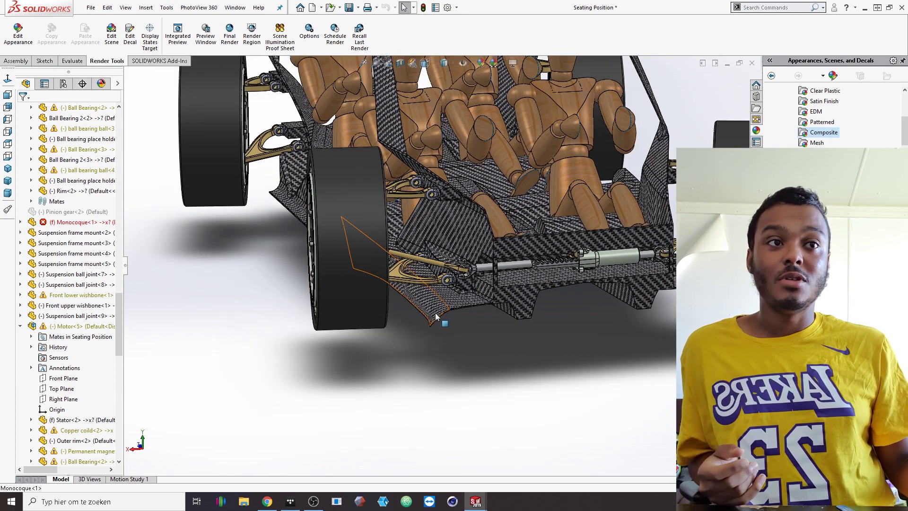
pyautogui.scroll(3, 435, 317)
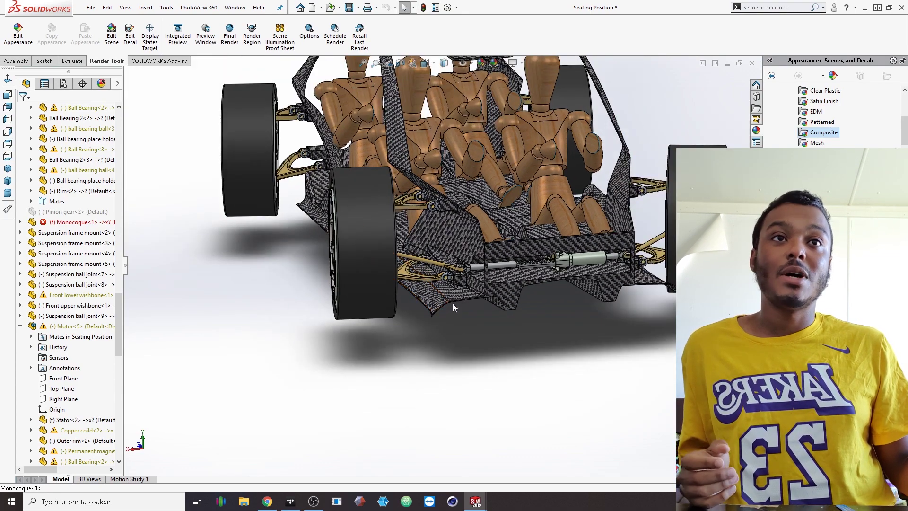
pyautogui.scroll(-1, 461, 292)
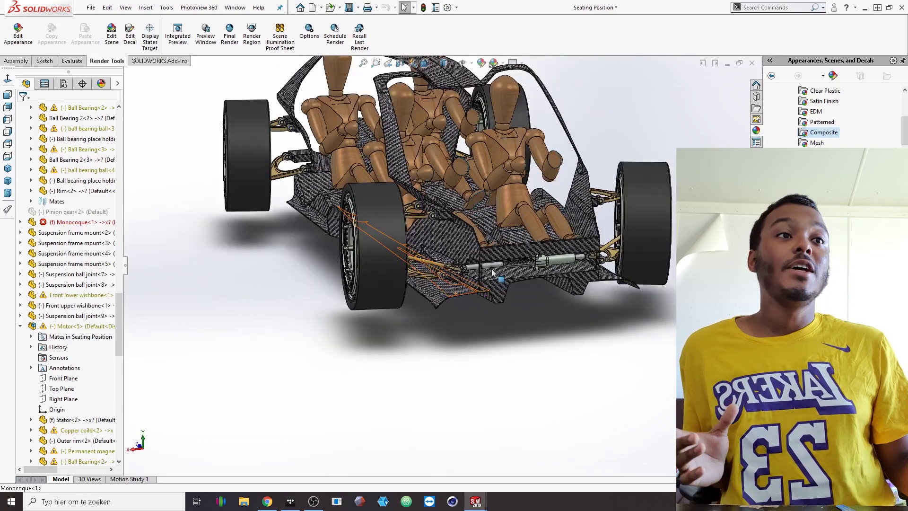
pyautogui.moveTo(492, 273); pyautogui.dragTo(570, 254, button='middle')
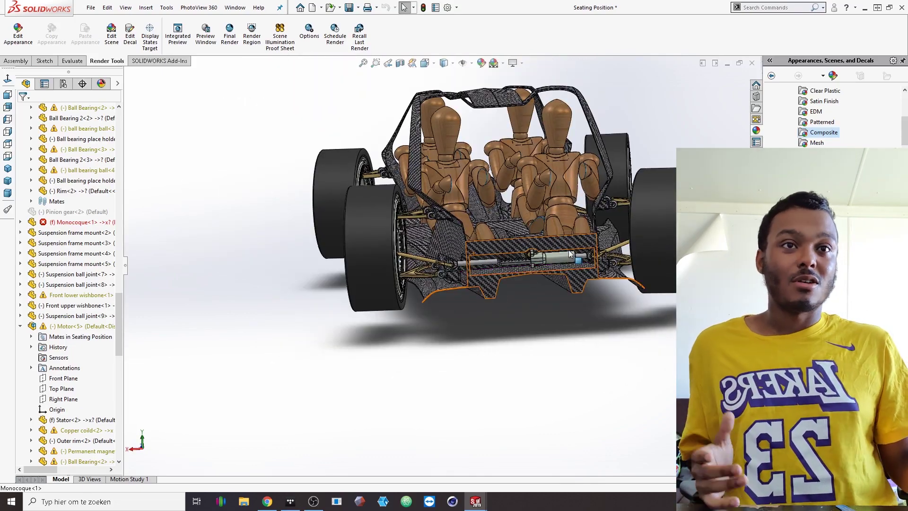
# - Examine the front upper wishbone and its joint with the hub inside the front wheel
pyautogui.scroll(-3, 453, 258)
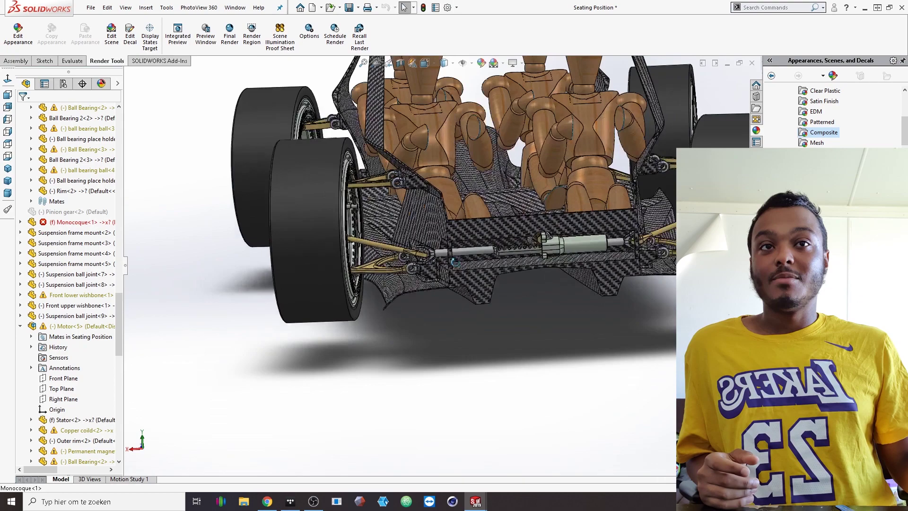
pyautogui.scroll(-6, 414, 270)
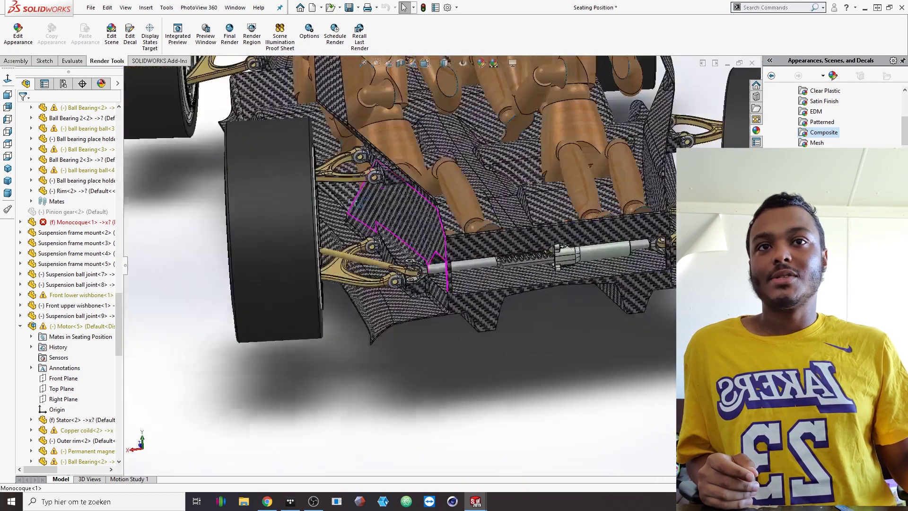
pyautogui.scroll(-3, 320, 197)
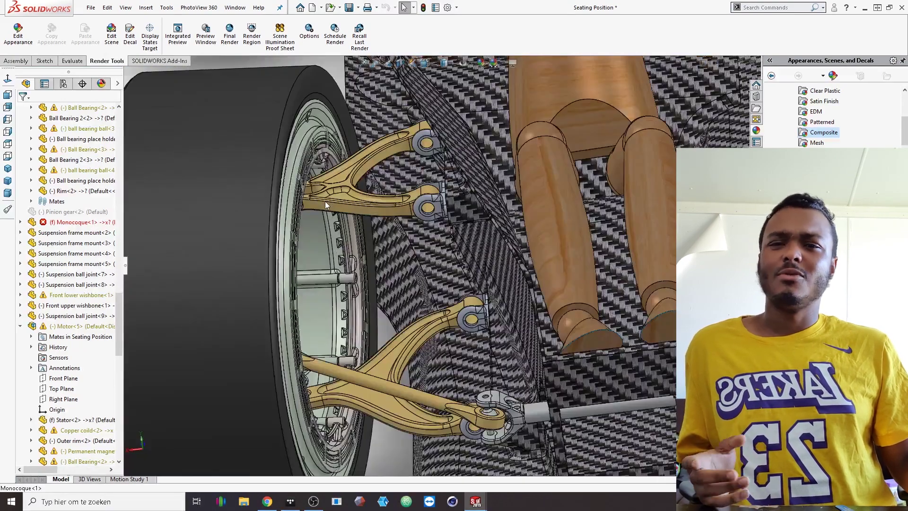
pyautogui.moveTo(325, 200); pyautogui.dragTo(344, 198, button='middle')
pyautogui.scroll(-5, 345, 203)
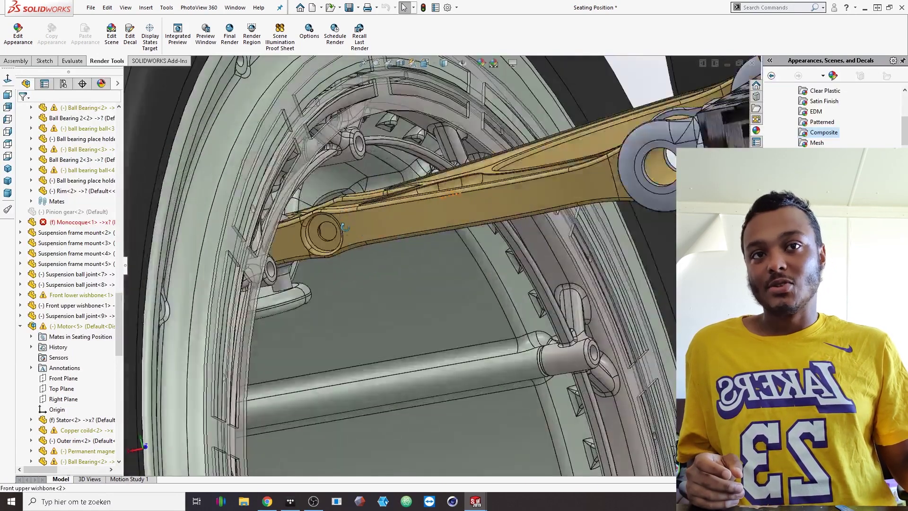
pyautogui.scroll(-3, 344, 228)
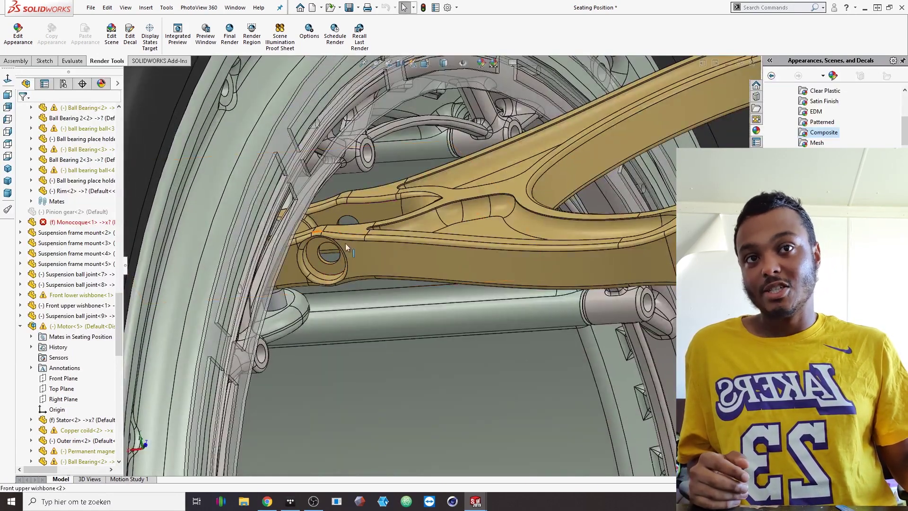
pyautogui.scroll(6, 346, 236)
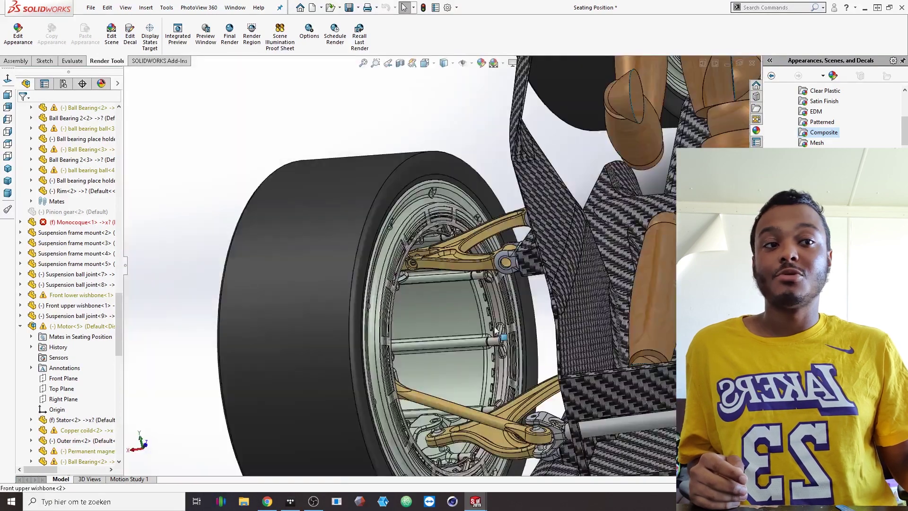
# - Examine how the front upper and lower wishbones mount to the side of the monocoque, viewed from above
pyautogui.moveTo(524, 341); pyautogui.dragTo(529, 347, button='middle')
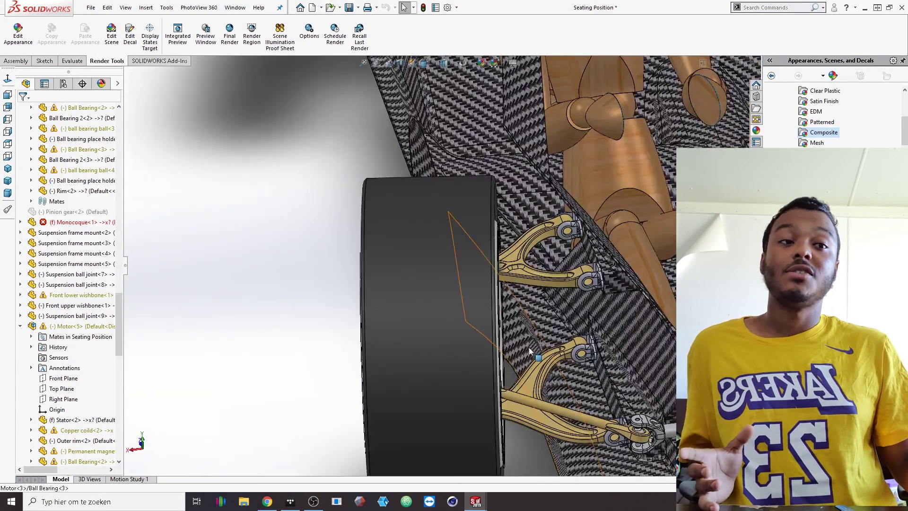
pyautogui.scroll(-2, 610, 375)
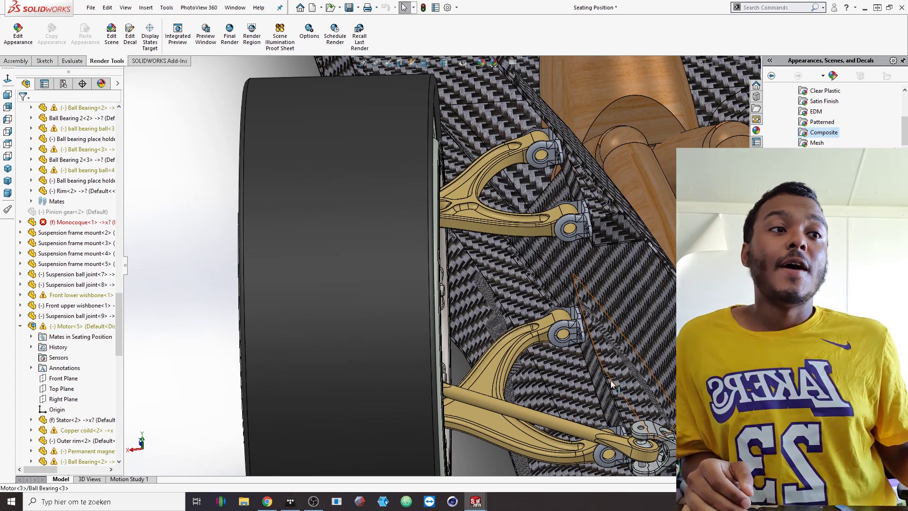
pyautogui.scroll(4, 615, 378)
pyautogui.moveTo(626, 362); pyautogui.dragTo(558, 413, button='middle')
pyautogui.scroll(1, 615, 343)
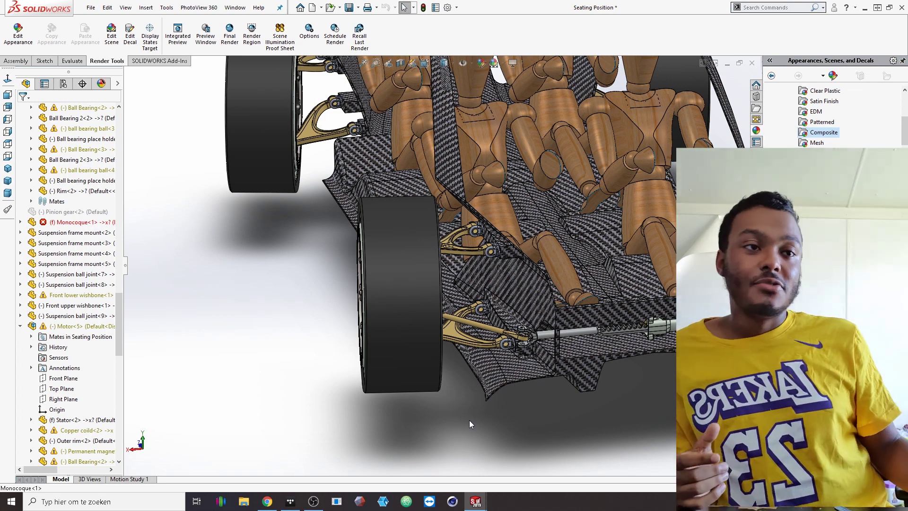
pyautogui.scroll(3, 469, 420)
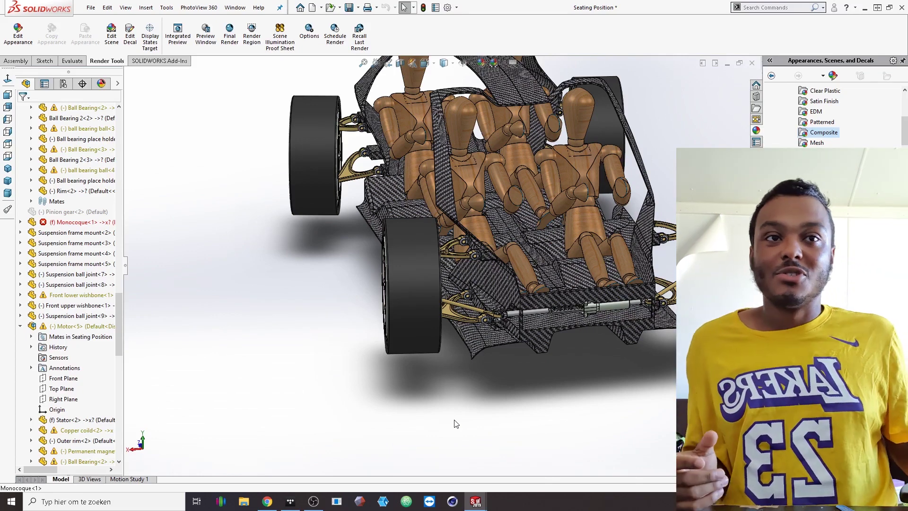
# - Examine the steering rack and its case in the monocoque's front opening from the front, side and above
pyautogui.moveTo(498, 360); pyautogui.dragTo(524, 325, button='middle')
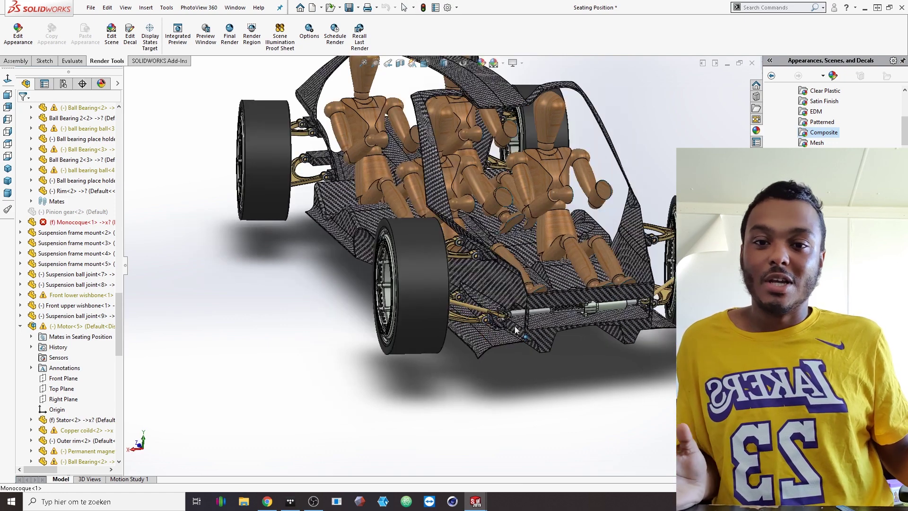
pyautogui.scroll(5, 524, 324)
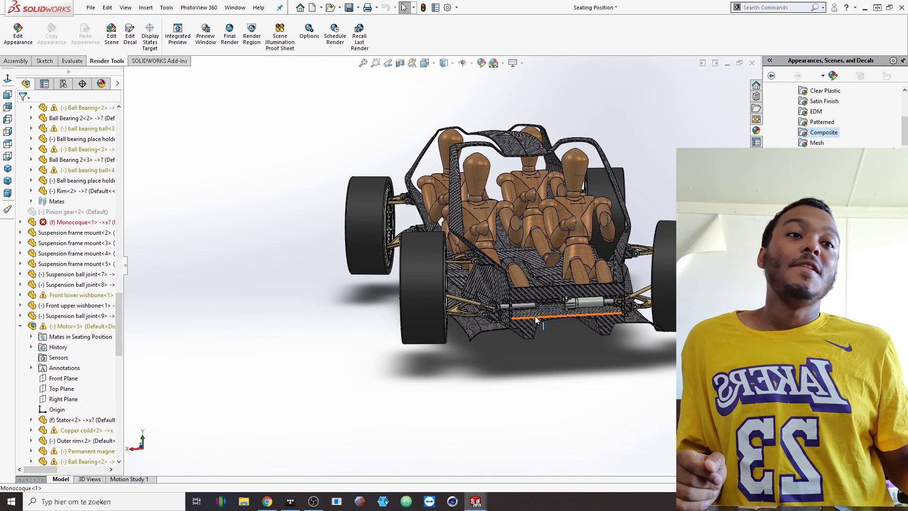
pyautogui.scroll(-2, 542, 339)
pyautogui.scroll(-2, 549, 337)
pyautogui.moveTo(542, 305); pyautogui.dragTo(571, 305, button='middle')
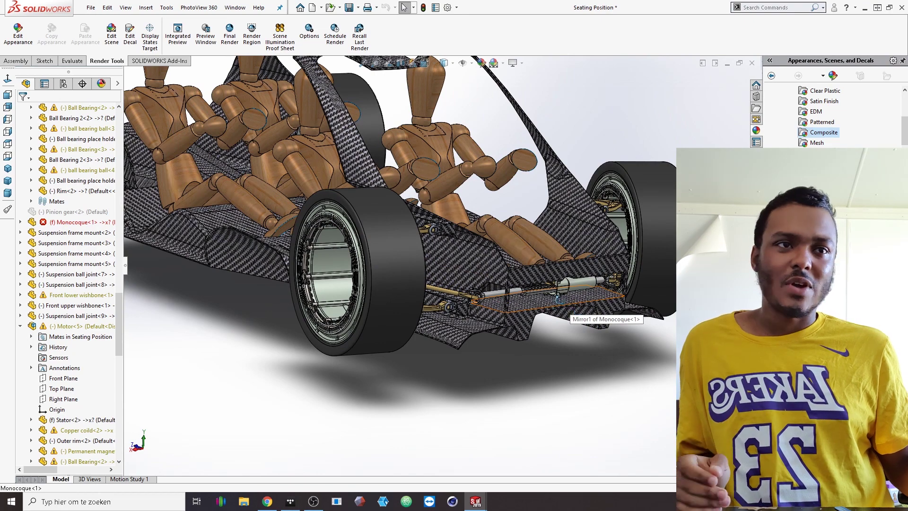
pyautogui.scroll(-3, 556, 297)
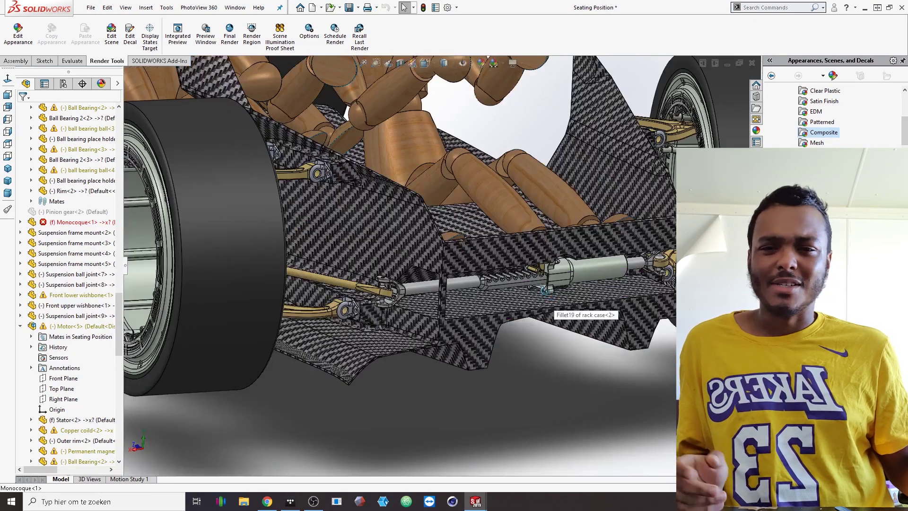
pyautogui.moveTo(545, 290); pyautogui.dragTo(418, 282, button='middle')
pyautogui.scroll(2, 549, 295)
pyautogui.scroll(-2, 531, 278)
pyautogui.scroll(5, 478, 281)
pyautogui.scroll(-5, 419, 281)
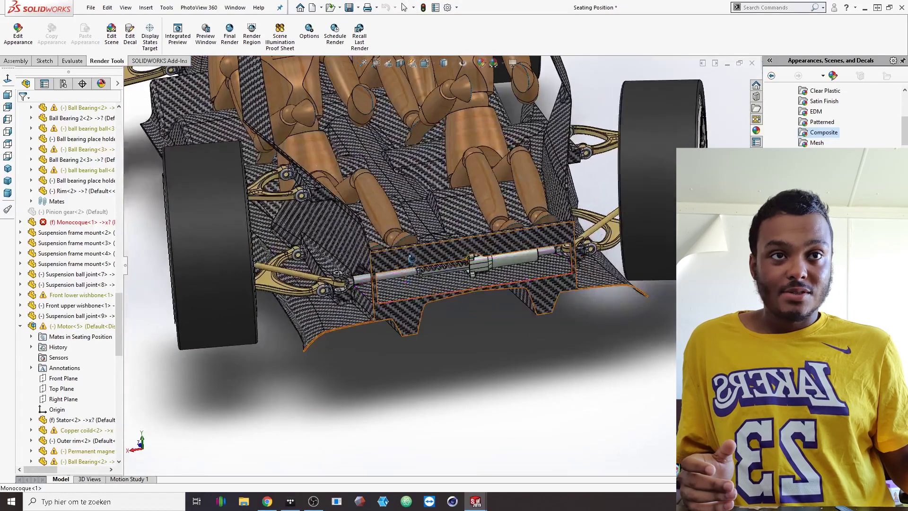
# - Slide the rack gear along its case to steer the front wheels
pyautogui.scroll(4, 423, 278)
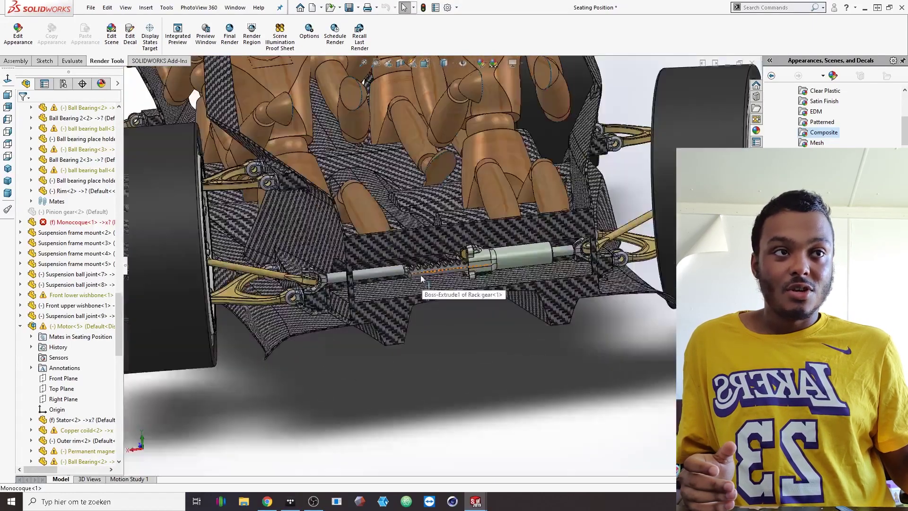
pyautogui.click(407, 271)
pyautogui.moveTo(407, 271); pyautogui.dragTo(422, 267, button='middle')
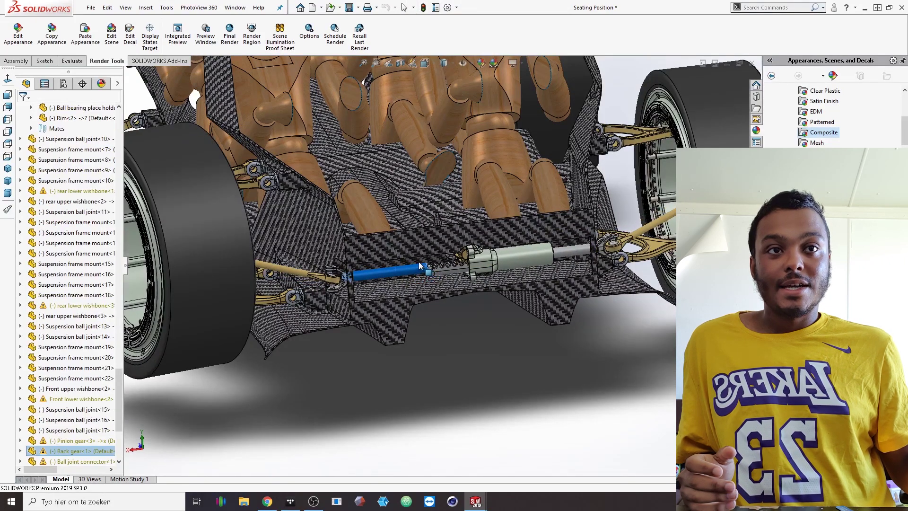
# - Examine the rack gear teeth, the pinion gear and the rack case up close
pyautogui.scroll(-2, 473, 264)
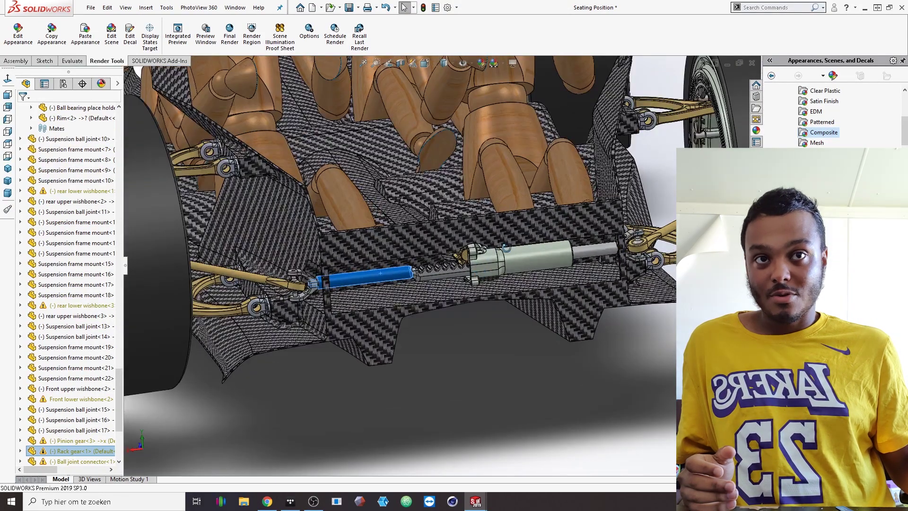
pyautogui.scroll(-3, 472, 266)
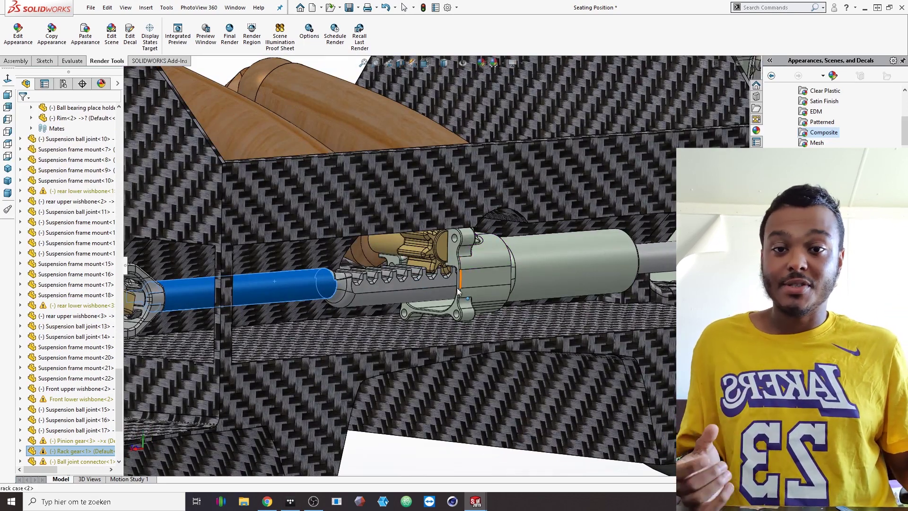
pyautogui.scroll(2, 458, 288)
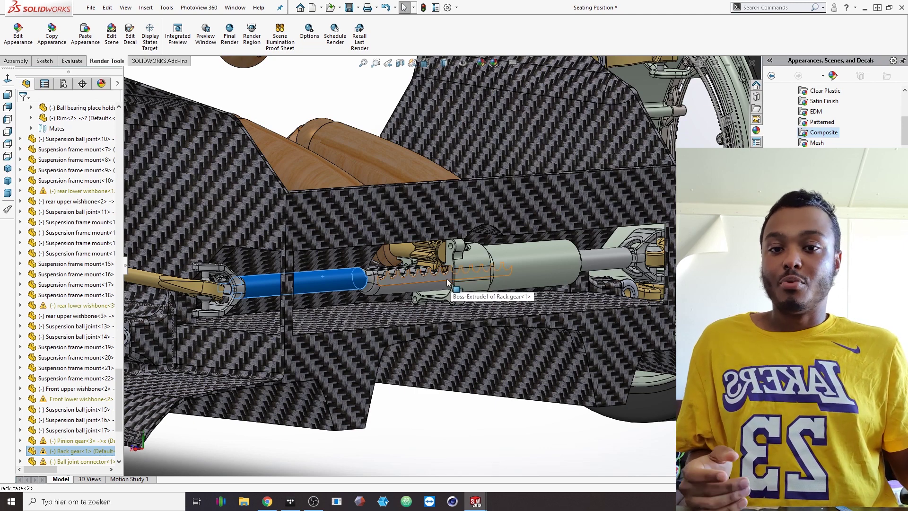
pyautogui.moveTo(447, 279); pyautogui.dragTo(442, 299, button='middle')
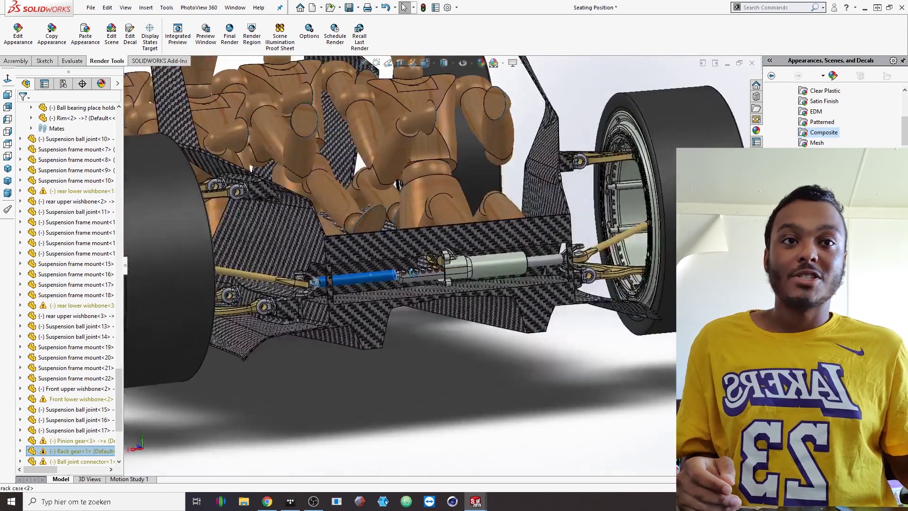
# - Move the ball joint connector at the end of the steering rack to turn the front wheels, viewed from above
pyautogui.moveTo(412, 272); pyautogui.dragTo(445, 314, button='middle')
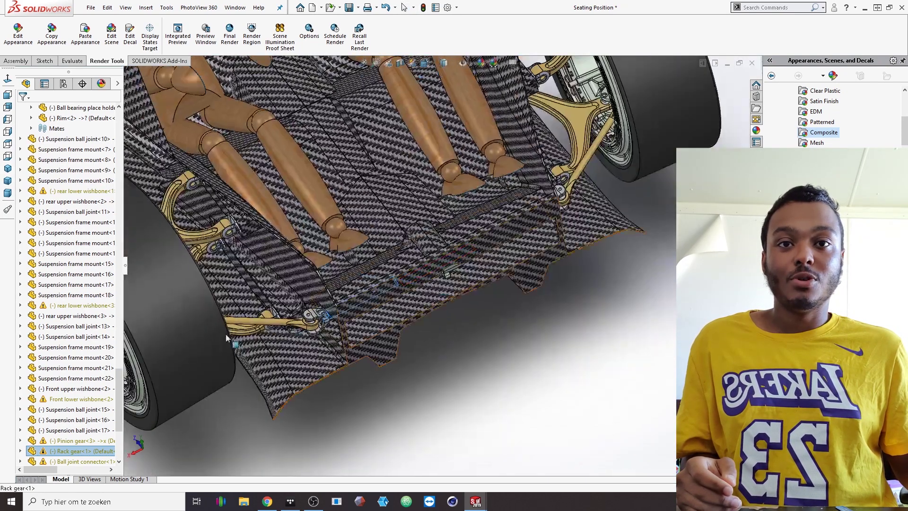
pyautogui.moveTo(312, 321); pyautogui.dragTo(345, 308)
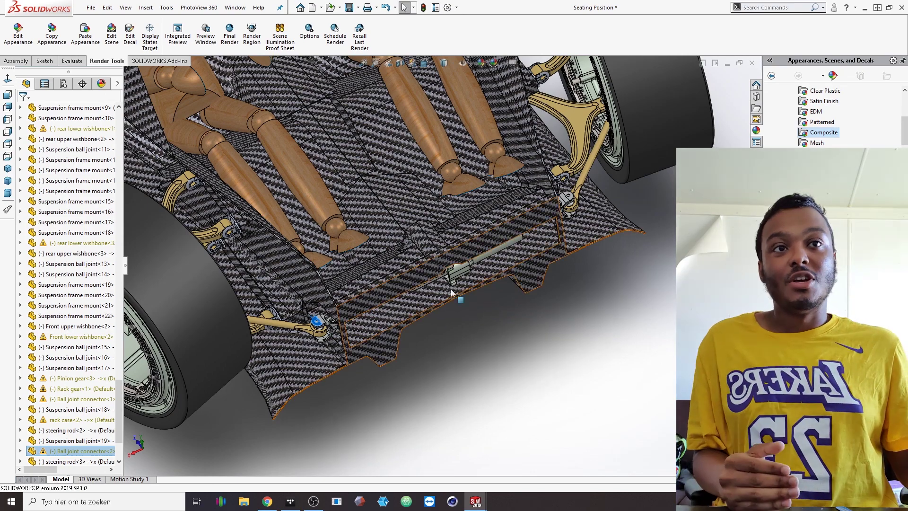
pyautogui.moveTo(452, 295); pyautogui.dragTo(444, 324, button='middle')
pyautogui.scroll(4, 444, 324)
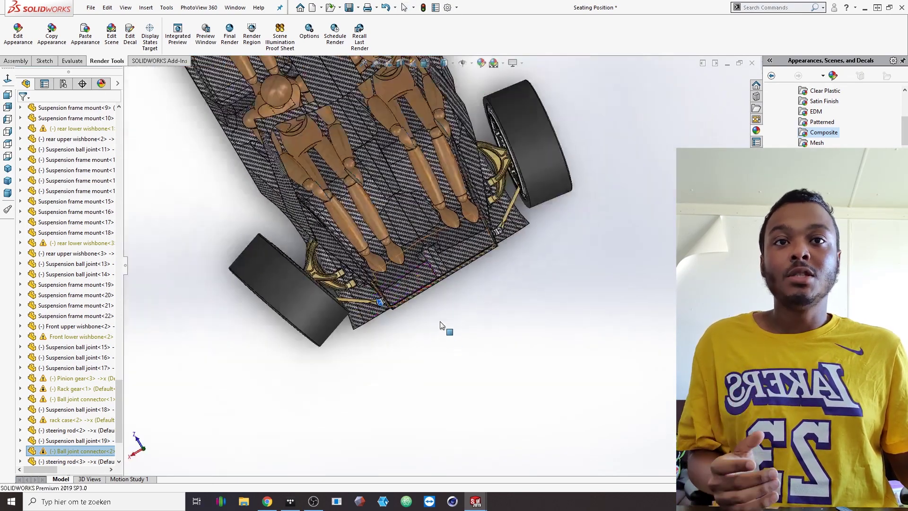
pyautogui.scroll(-5, 439, 323)
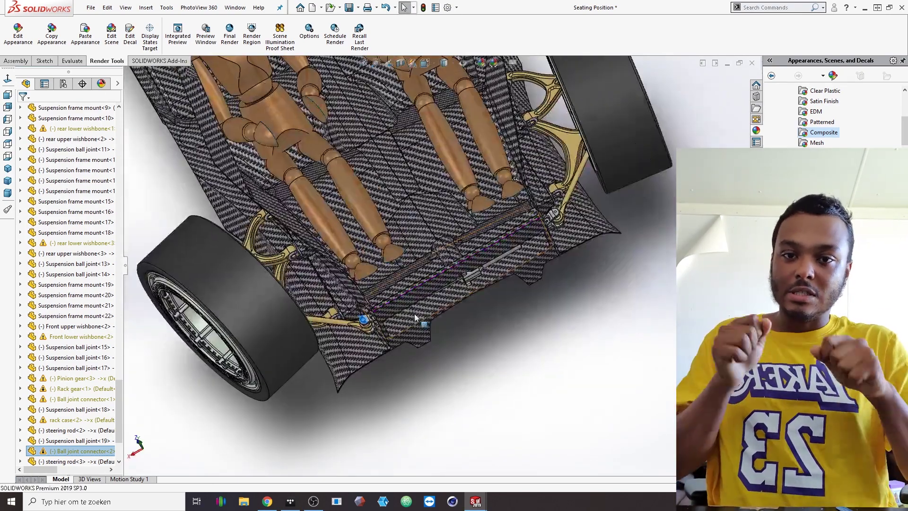
pyautogui.scroll(-2, 415, 317)
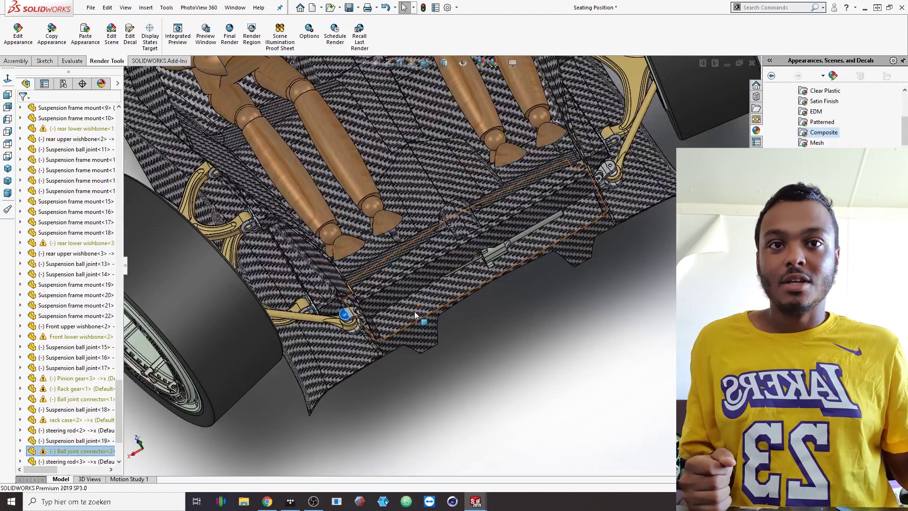
# - Slide the rack gear sideways to steer both front wheels, viewed from low in front of the car
pyautogui.moveTo(416, 315); pyautogui.dragTo(406, 289, button='middle')
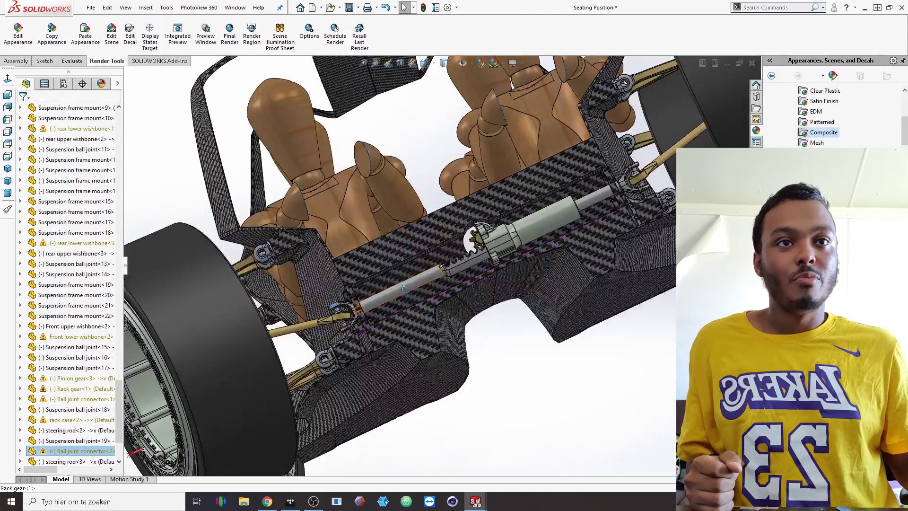
pyautogui.scroll(2, 403, 288)
pyautogui.scroll(4, 403, 289)
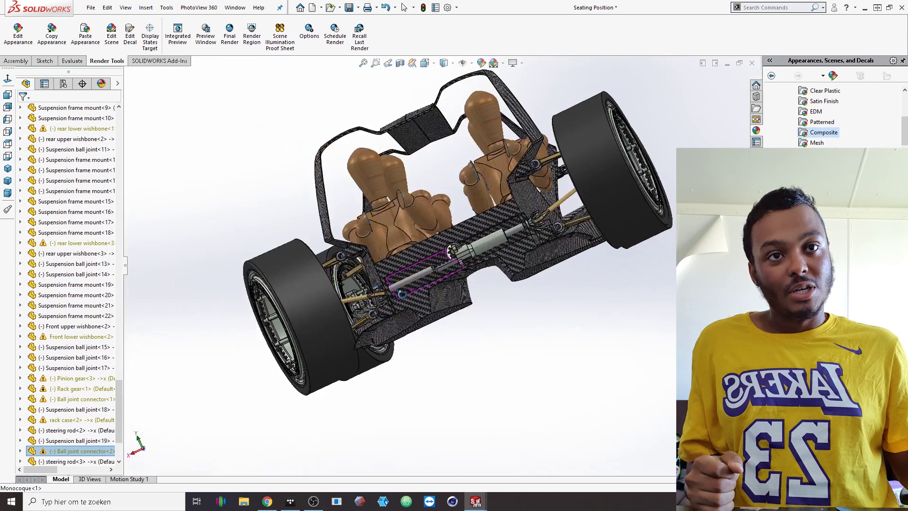
pyautogui.click(415, 280)
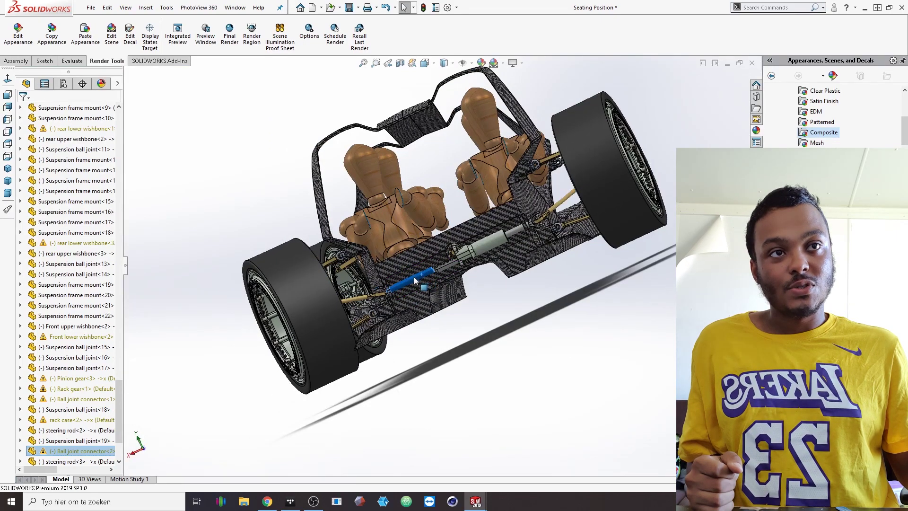
pyautogui.moveTo(415, 281); pyautogui.dragTo(412, 283, button='middle')
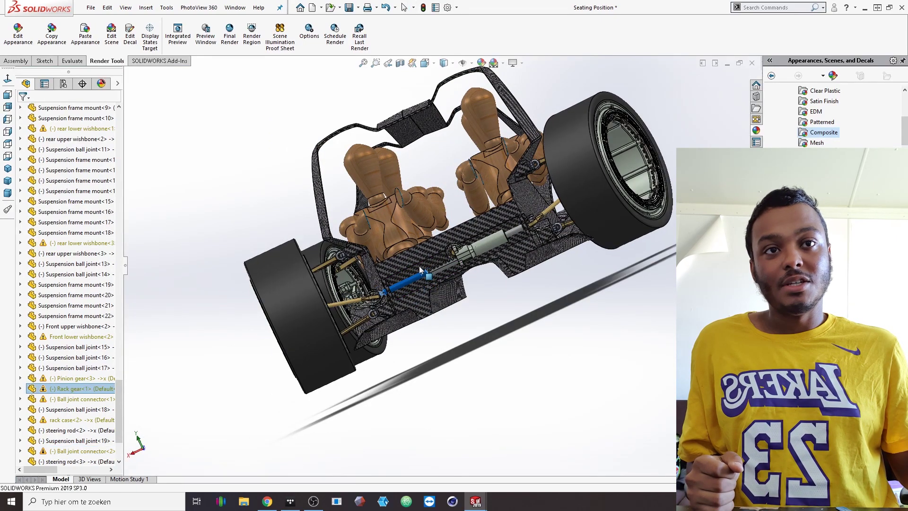
# - Examine the space between the front mannequins' feet and the steering rack behind the monocoque's front edge
pyautogui.moveTo(462, 325); pyautogui.dragTo(468, 280, button='middle')
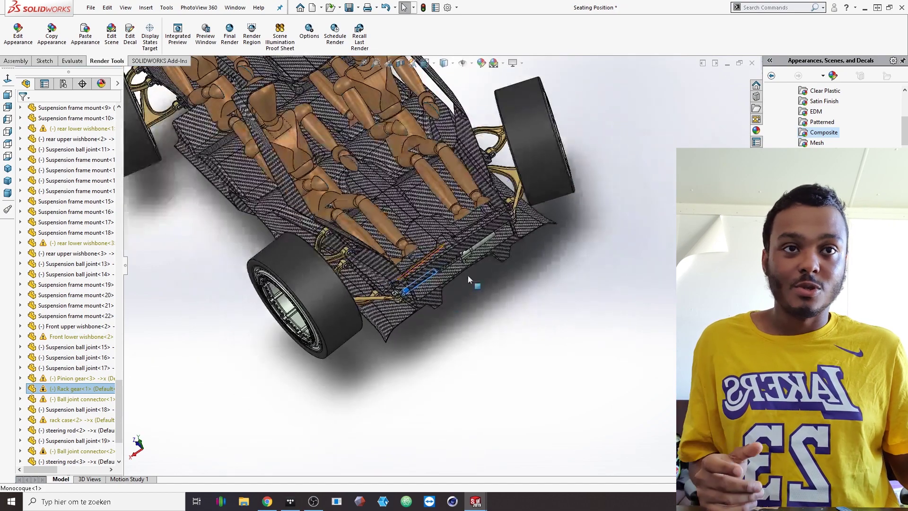
pyautogui.scroll(3, 426, 250)
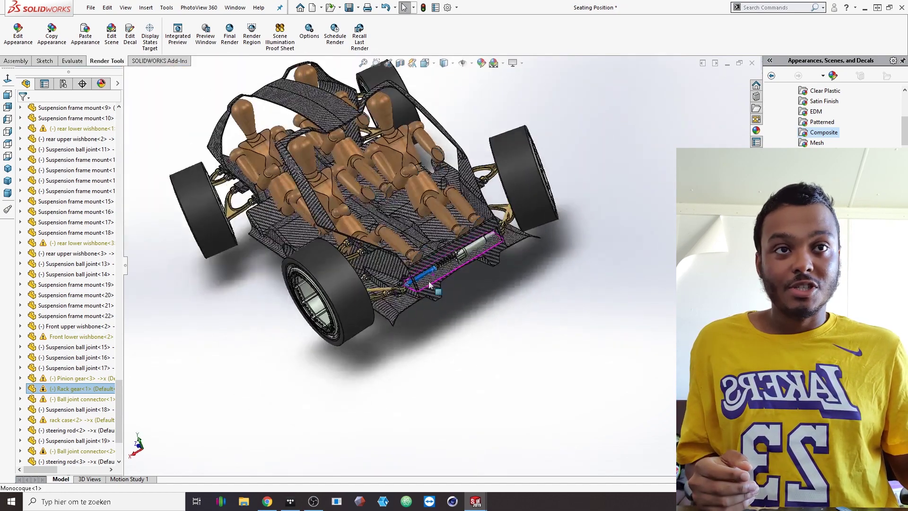
pyautogui.scroll(-6, 428, 282)
pyautogui.moveTo(457, 285); pyautogui.dragTo(485, 305, button='middle')
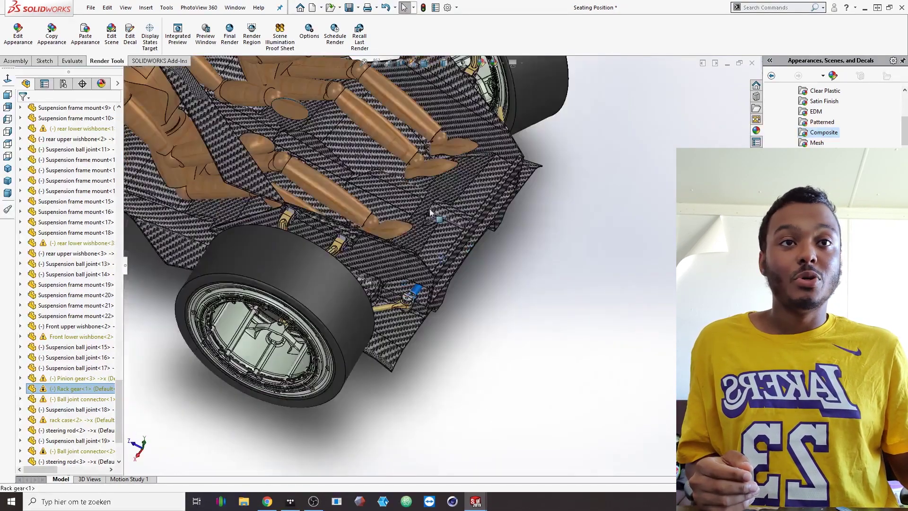
pyautogui.scroll(-1, 431, 211)
pyautogui.moveTo(432, 211); pyautogui.dragTo(445, 170, button='middle')
pyautogui.scroll(-2, 403, 195)
pyautogui.scroll(2, 432, 240)
pyautogui.scroll(2, 423, 236)
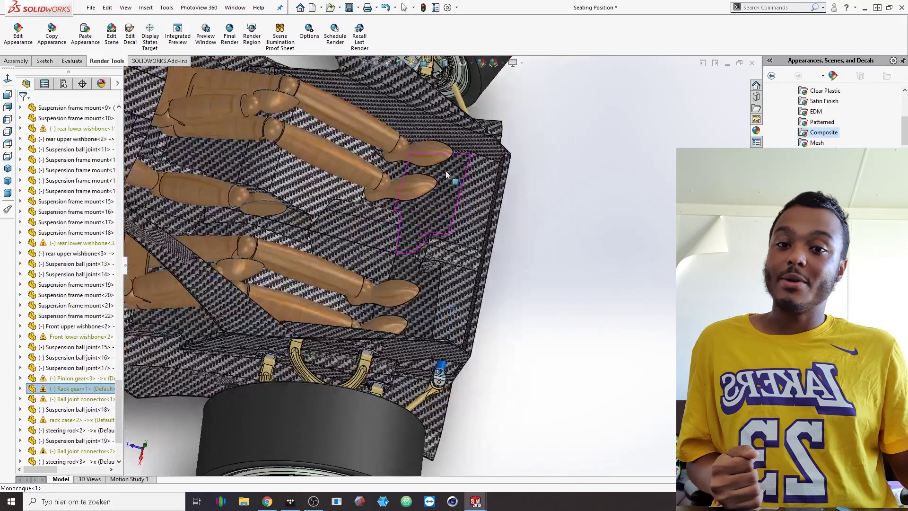
pyautogui.scroll(2, 446, 298)
pyautogui.moveTo(445, 298); pyautogui.dragTo(439, 267, button='middle')
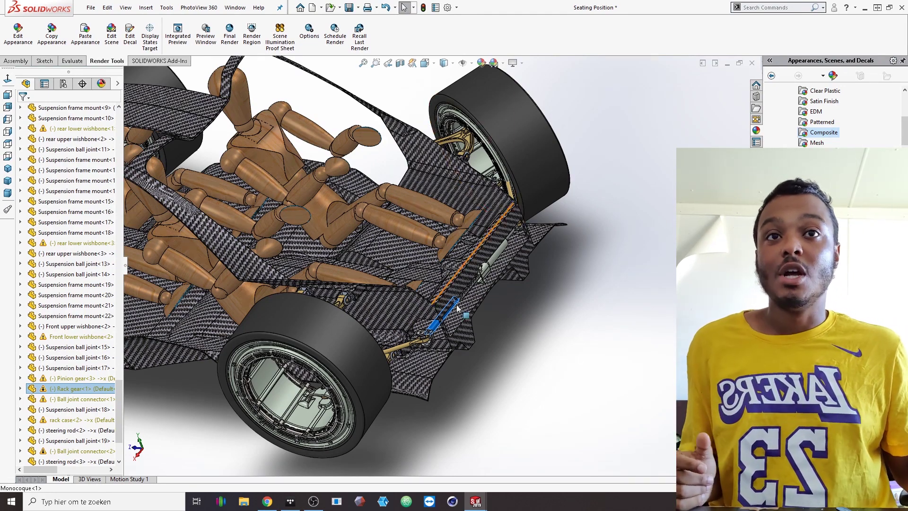
# - Examine the seating layout and the front mannequins' leg space between the front wheels, from above and from the side
pyautogui.scroll(5, 464, 278)
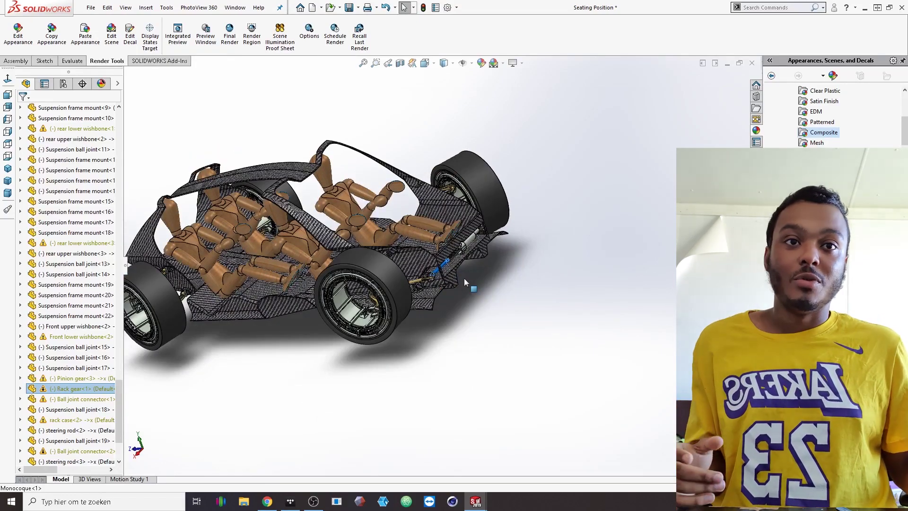
pyautogui.scroll(1, 465, 279)
pyautogui.moveTo(374, 286); pyautogui.dragTo(420, 350, button='middle')
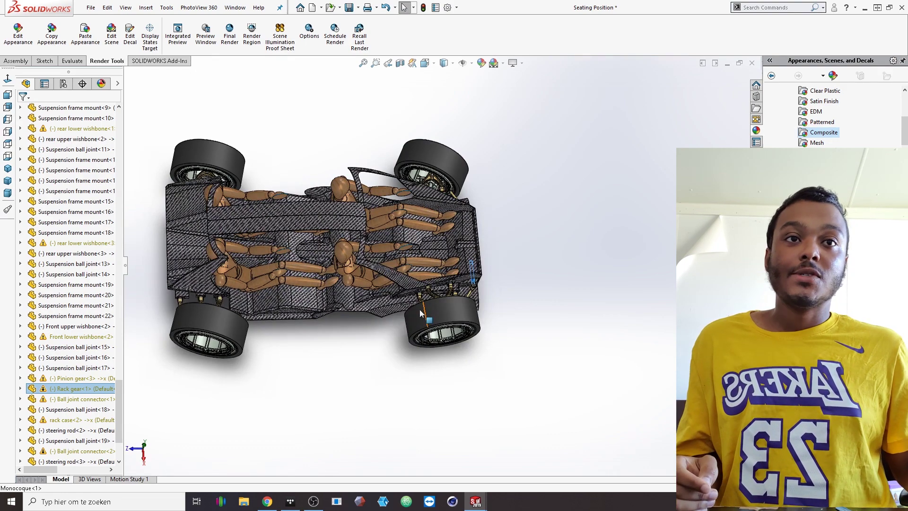
pyautogui.scroll(-3, 453, 229)
pyautogui.scroll(-1, 454, 233)
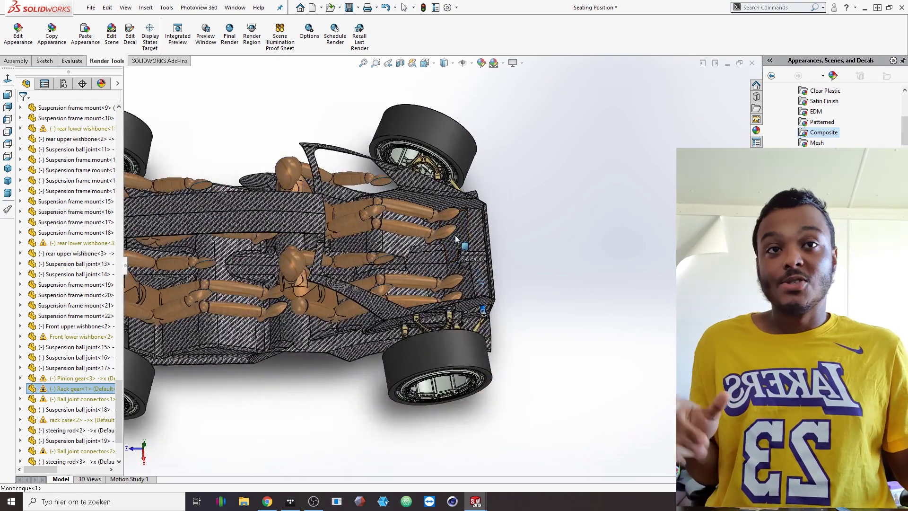
pyautogui.scroll(-3, 410, 221)
pyautogui.scroll(-2, 409, 220)
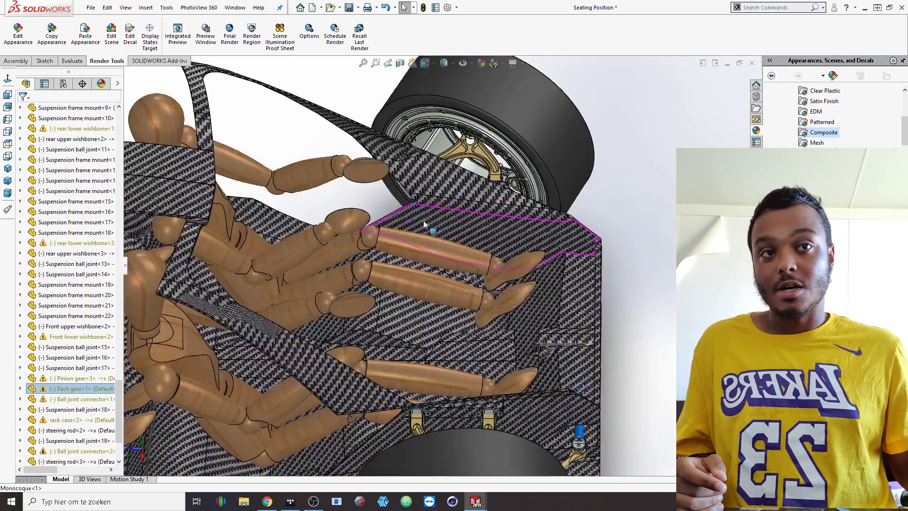
pyautogui.scroll(2, 444, 323)
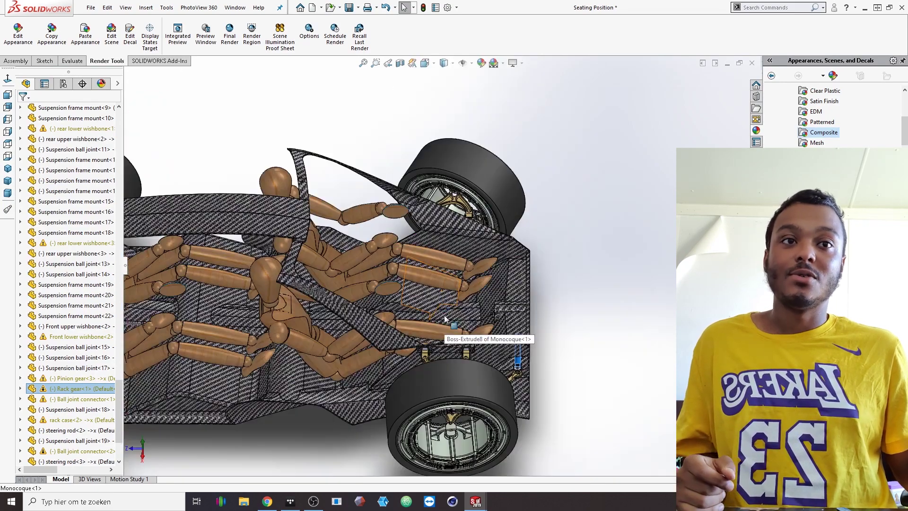
pyautogui.scroll(4, 449, 293)
pyautogui.moveTo(349, 297); pyautogui.dragTo(384, 270, button='middle')
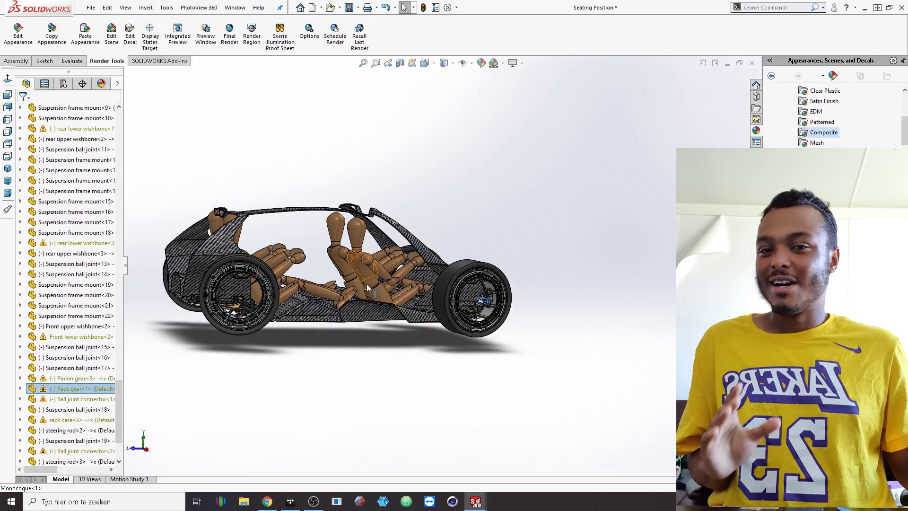
pyautogui.moveTo(360, 299); pyautogui.dragTo(377, 327, button='middle')
# - Examine the steering rack in the monocoque's front opening and the steering rod at the front wheel, and clear the rack gear selection
pyautogui.scroll(-10, 349, 262)
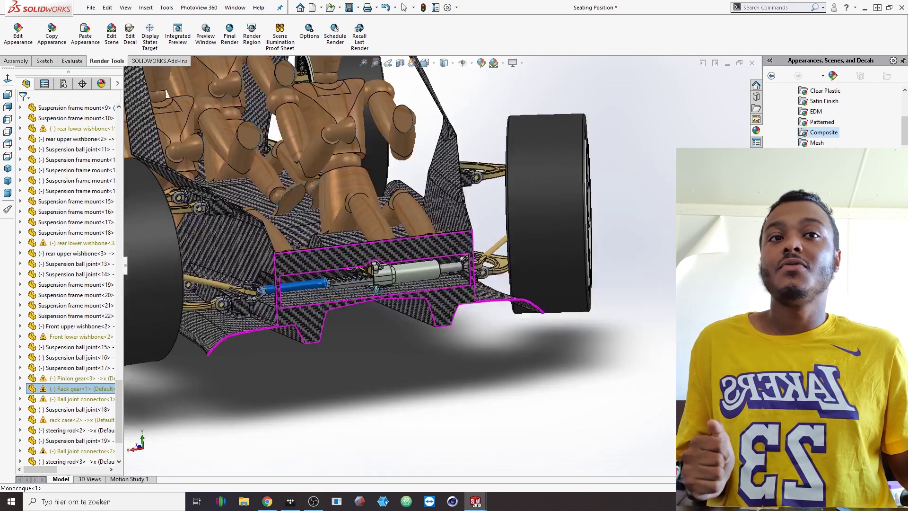
pyautogui.moveTo(349, 261); pyautogui.dragTo(489, 231, button='middle')
pyautogui.scroll(-2, 391, 278)
pyautogui.scroll(2, 390, 281)
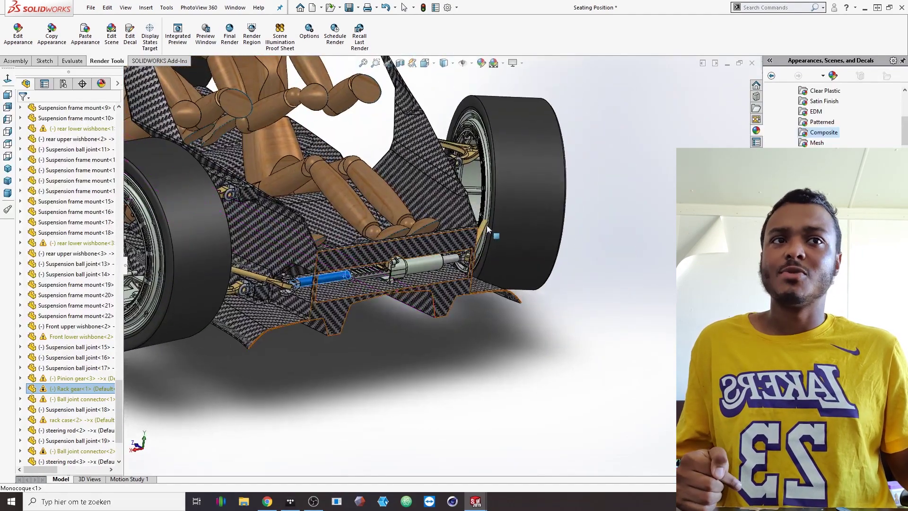
pyautogui.scroll(-3, 489, 231)
pyautogui.scroll(-5, 488, 230)
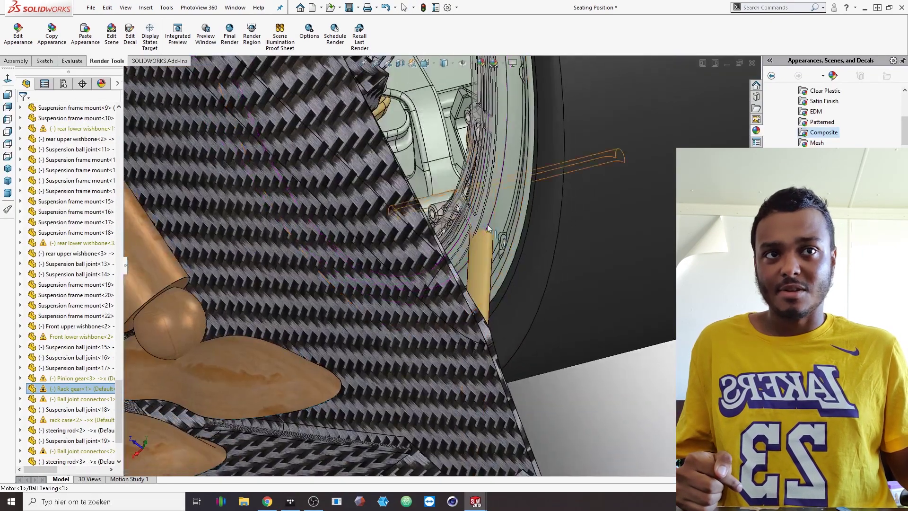
pyautogui.moveTo(476, 206); pyautogui.dragTo(443, 175, button='middle')
pyautogui.scroll(3, 441, 246)
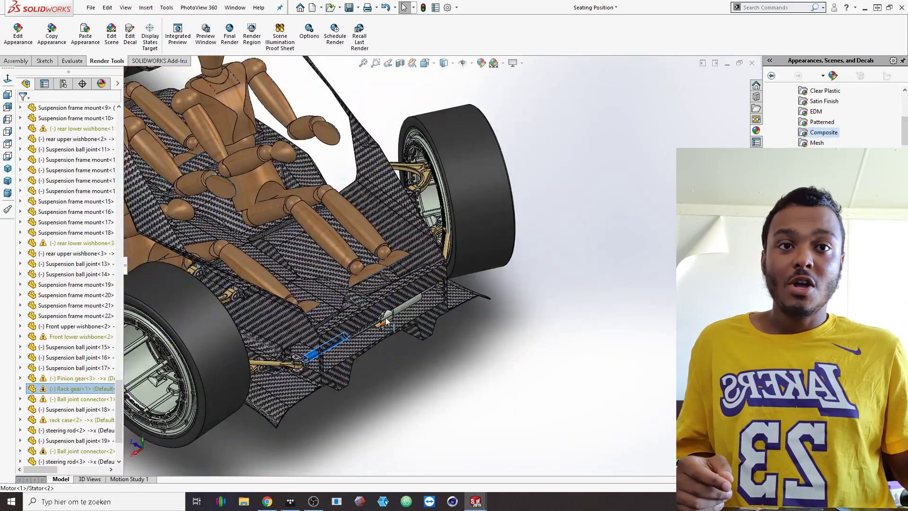
pyautogui.click(387, 321)
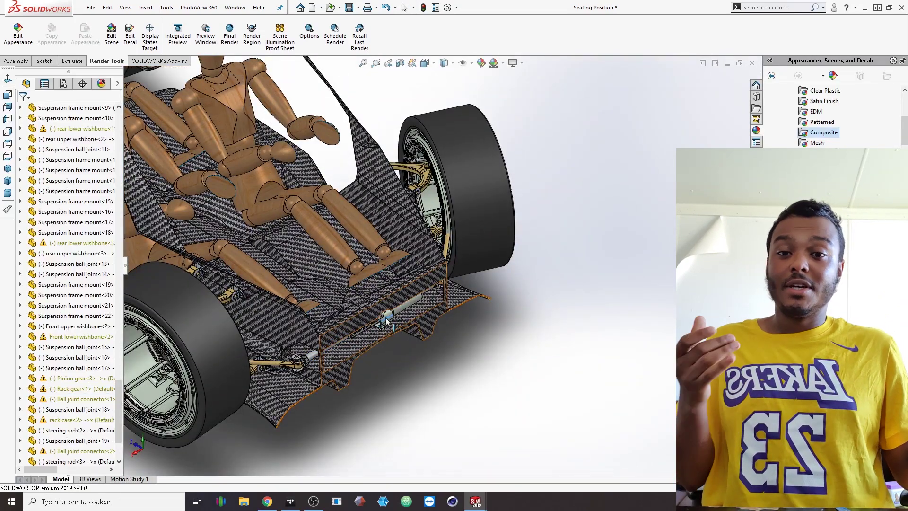
pyautogui.press('Escape')
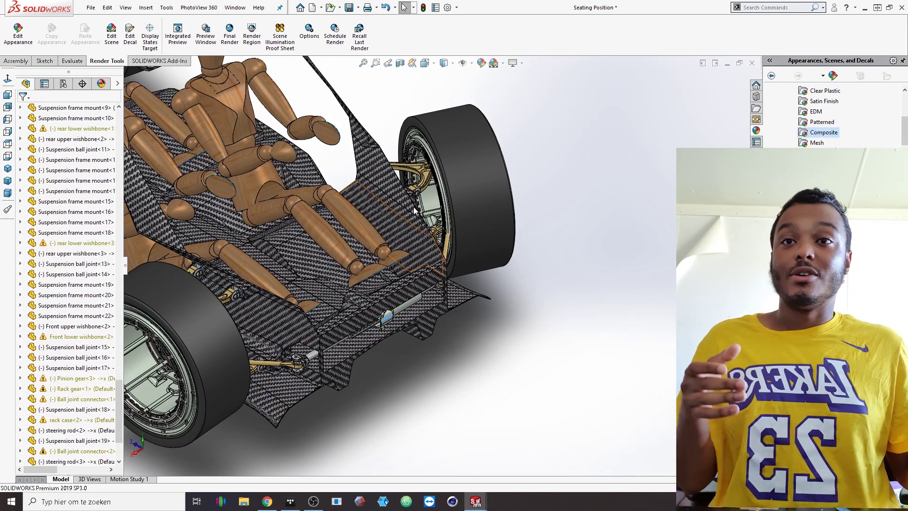
# - Examine the complete car with its four seated mannequins from several angles around the front
pyautogui.scroll(4, 410, 215)
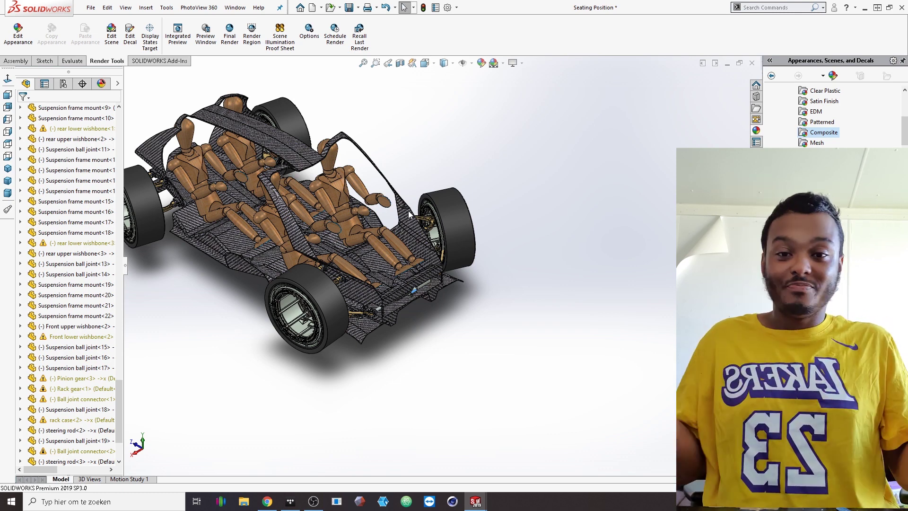
pyautogui.moveTo(409, 214); pyautogui.dragTo(442, 191, button='middle')
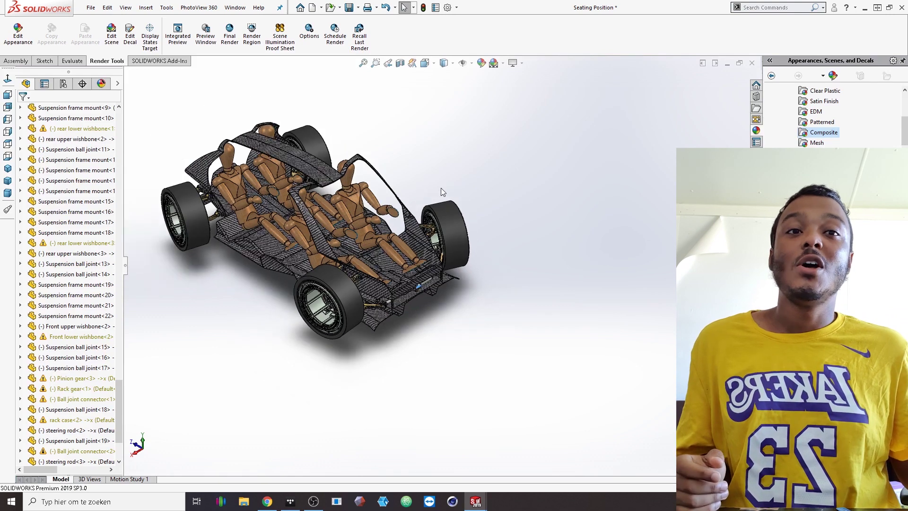
pyautogui.moveTo(396, 282); pyautogui.dragTo(407, 277, button='middle')
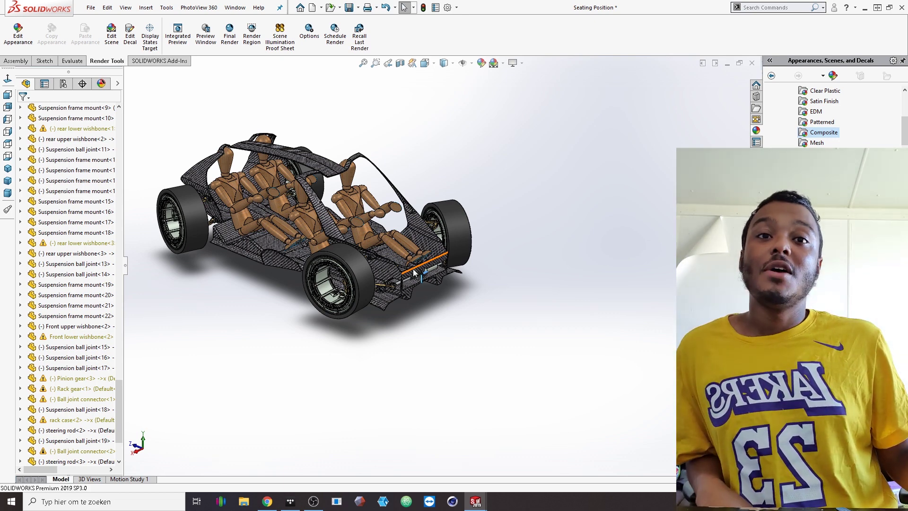
pyautogui.moveTo(414, 273); pyautogui.dragTo(362, 221, button='middle')
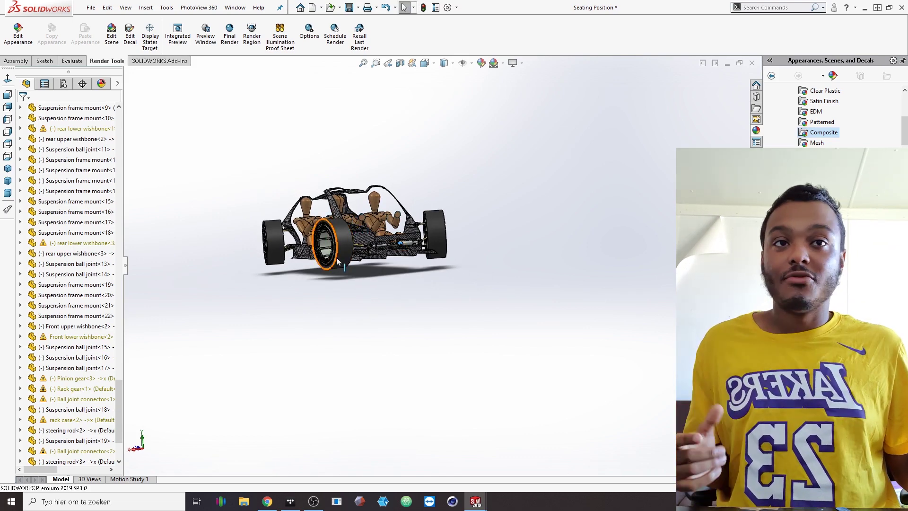
pyautogui.scroll(-3, 344, 270)
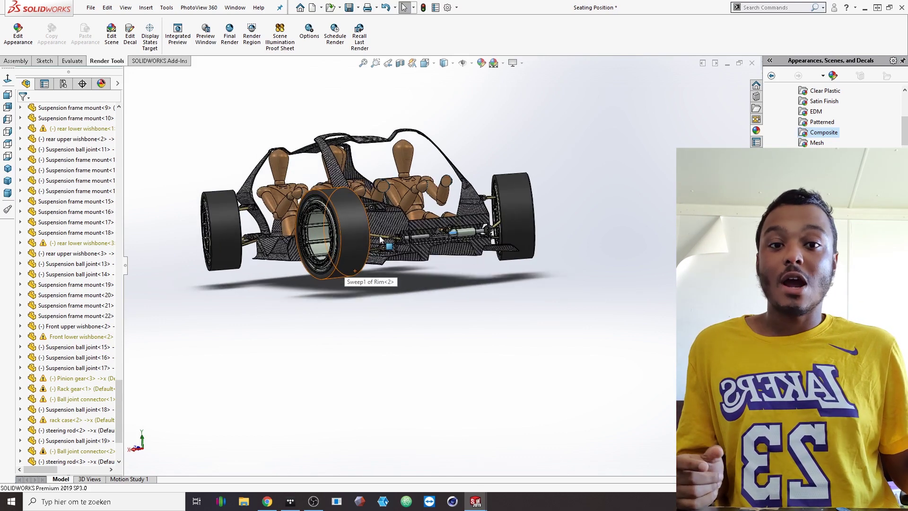
pyautogui.moveTo(365, 235); pyautogui.dragTo(322, 322, button='middle')
pyautogui.scroll(-2, 310, 281)
pyautogui.moveTo(430, 307); pyautogui.dragTo(433, 308, button='middle')
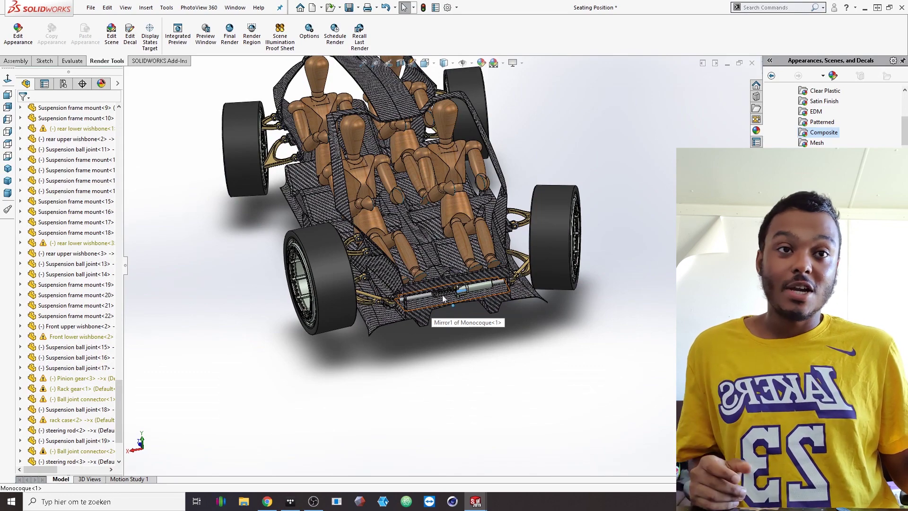
# - Move the rack case at the front of the monocoque to turn the front wheels, and check their steering angle from above
pyautogui.scroll(-5, 448, 300)
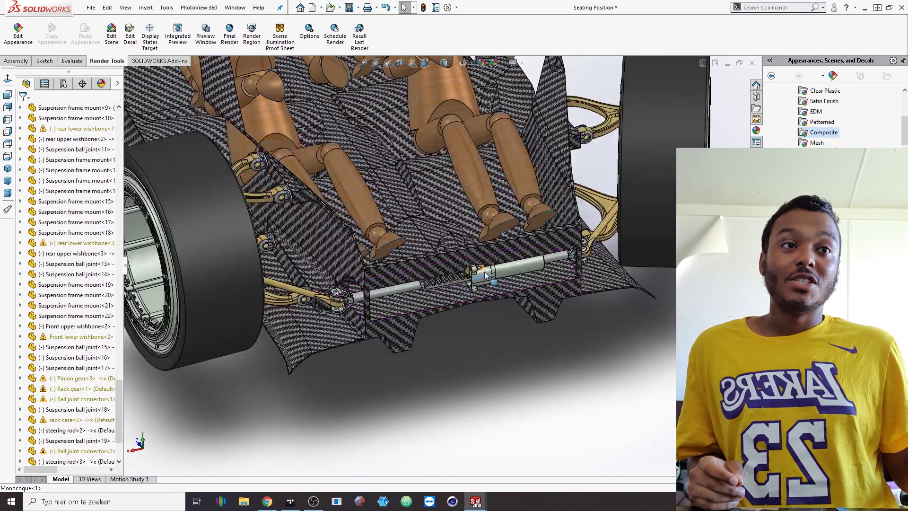
pyautogui.click(478, 269)
pyautogui.moveTo(478, 269); pyautogui.dragTo(452, 230, button='middle')
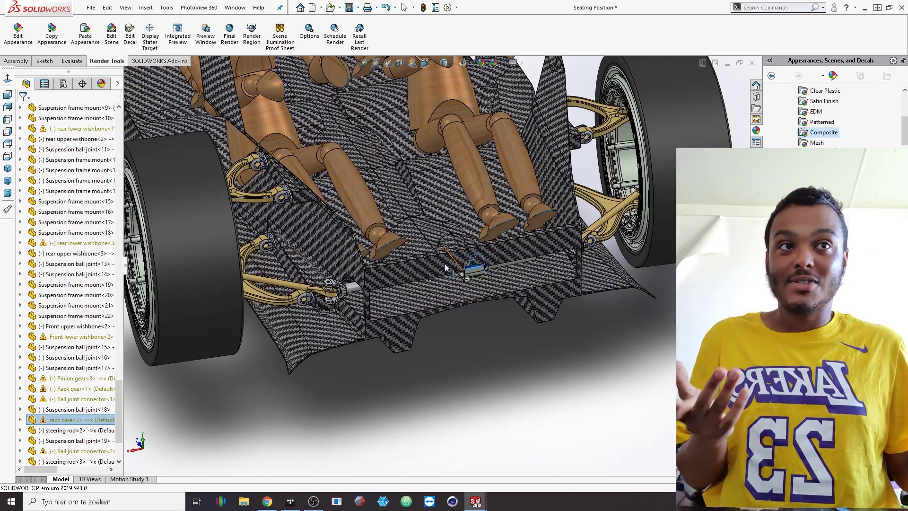
pyautogui.scroll(2, 445, 267)
pyautogui.moveTo(497, 321); pyautogui.dragTo(518, 284, button='middle')
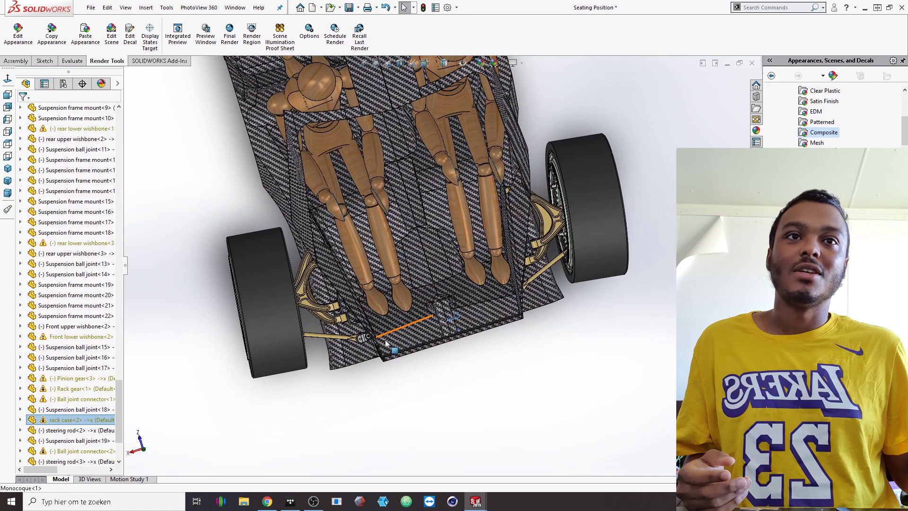
# - Examine the whole car with the wheels turned and the seating of the rear mannequins inside the monocoque
pyautogui.scroll(3, 399, 339)
pyautogui.moveTo(399, 340); pyautogui.dragTo(412, 213, button='middle')
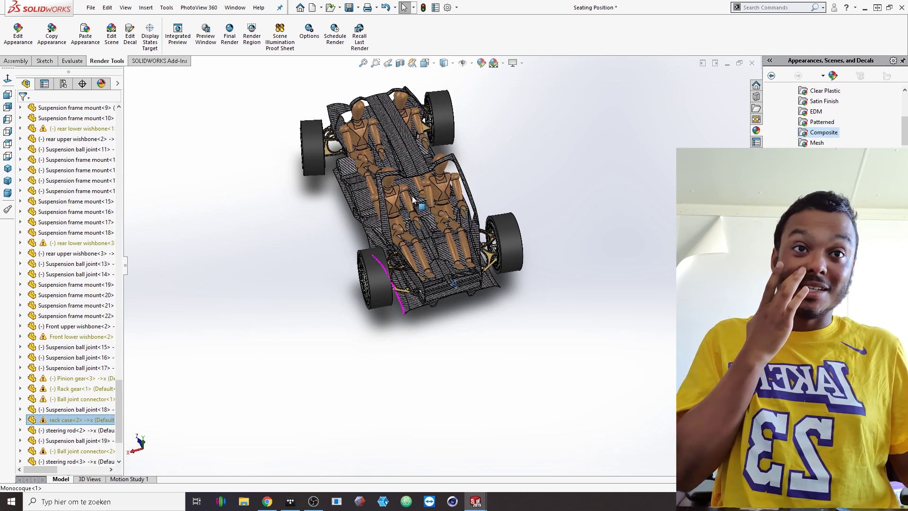
pyautogui.moveTo(413, 201); pyautogui.dragTo(467, 243, button='middle')
pyautogui.scroll(-3, 396, 274)
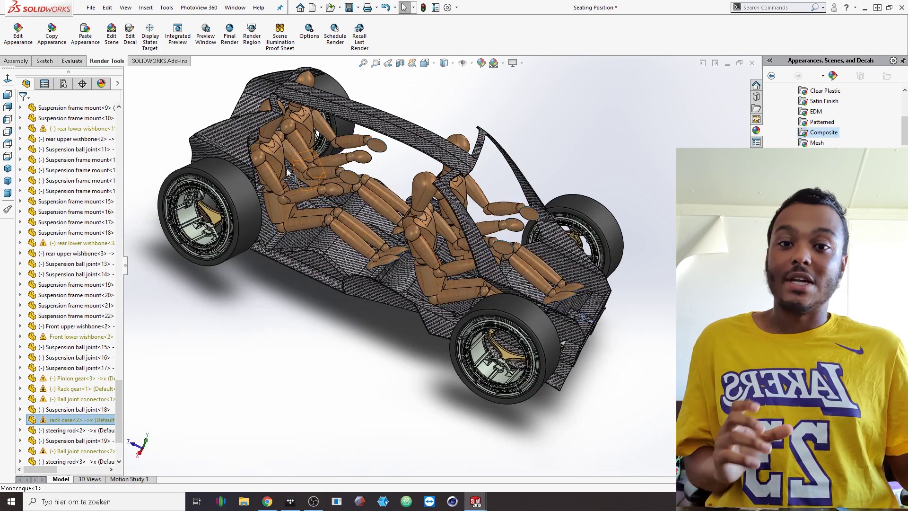
pyautogui.moveTo(298, 186); pyautogui.dragTo(250, 146, button='middle')
pyautogui.scroll(-3, 308, 163)
pyautogui.scroll(-5, 308, 162)
pyautogui.moveTo(286, 174); pyautogui.dragTo(422, 222, button='middle')
pyautogui.scroll(4, 341, 197)
pyautogui.scroll(4, 374, 208)
pyautogui.scroll(3, 445, 335)
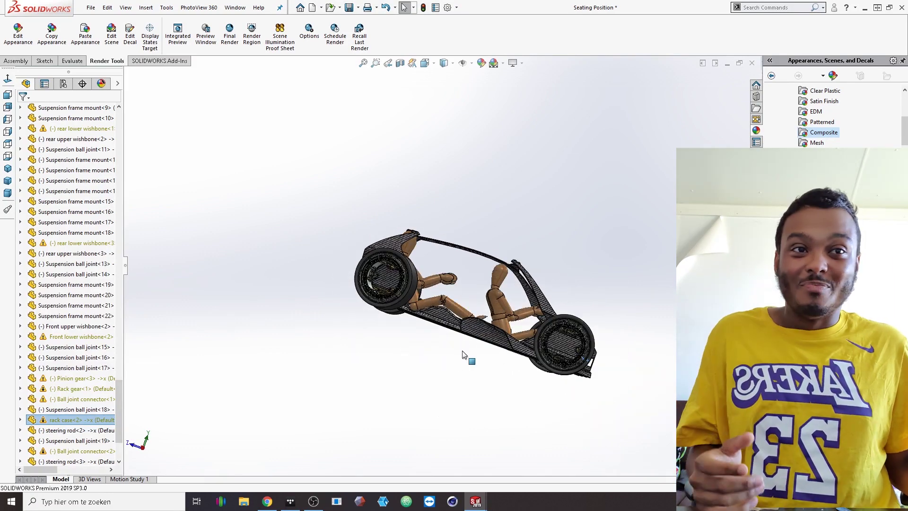
# - Examine the front wheel's wishbones and steering rod, and the in-wheel motor's interior seen through the rim
pyautogui.moveTo(462, 351); pyautogui.dragTo(531, 389, button='middle')
pyautogui.scroll(-3, 468, 344)
pyautogui.scroll(-2, 404, 229)
pyautogui.moveTo(458, 260); pyautogui.dragTo(434, 232, button='middle')
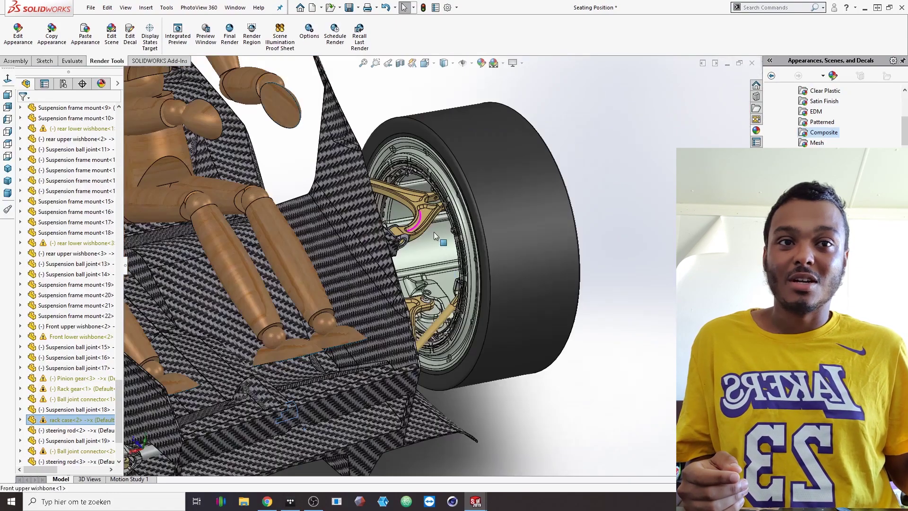
pyautogui.scroll(-6, 433, 232)
pyautogui.scroll(-1, 429, 340)
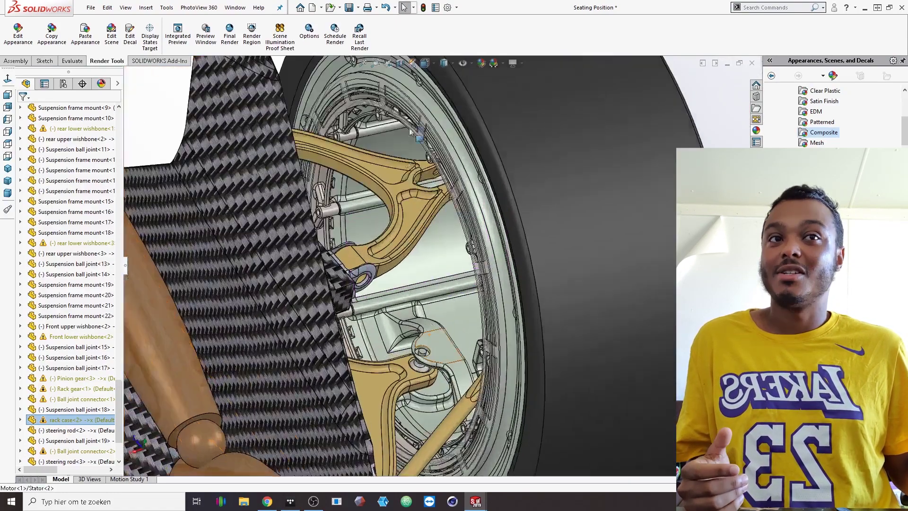
pyautogui.scroll(-1, 430, 340)
pyautogui.moveTo(287, 241); pyautogui.dragTo(278, 256, button='middle')
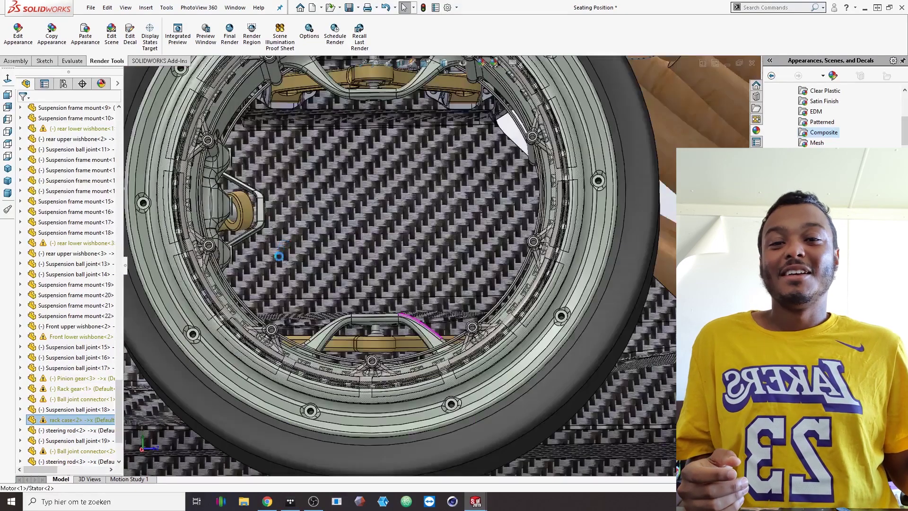
pyautogui.scroll(1, 321, 287)
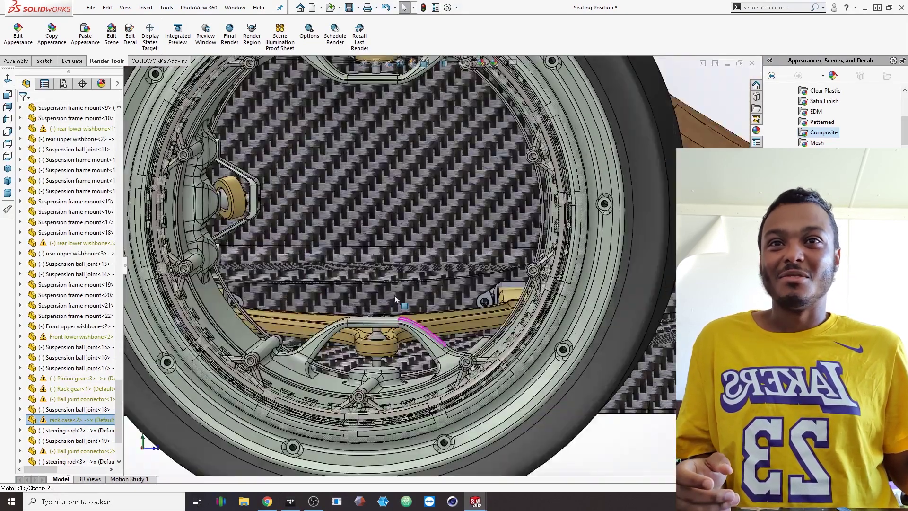
pyautogui.scroll(1, 377, 289)
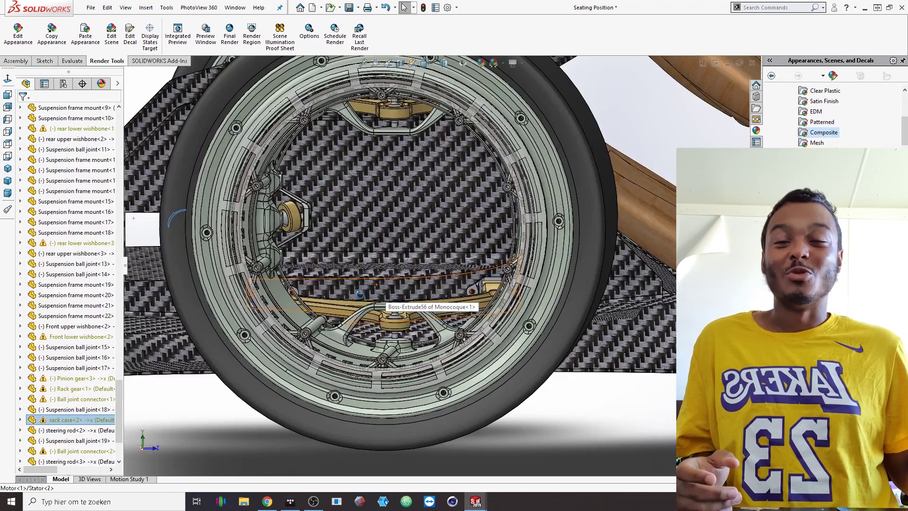
pyautogui.moveTo(359, 295)
pyautogui.mouseDown(button='middle')
pyautogui.moveTo(346, 309)
pyautogui.moveTo(351, 293)
pyautogui.mouseUp(button='middle')
pyautogui.press('Left')
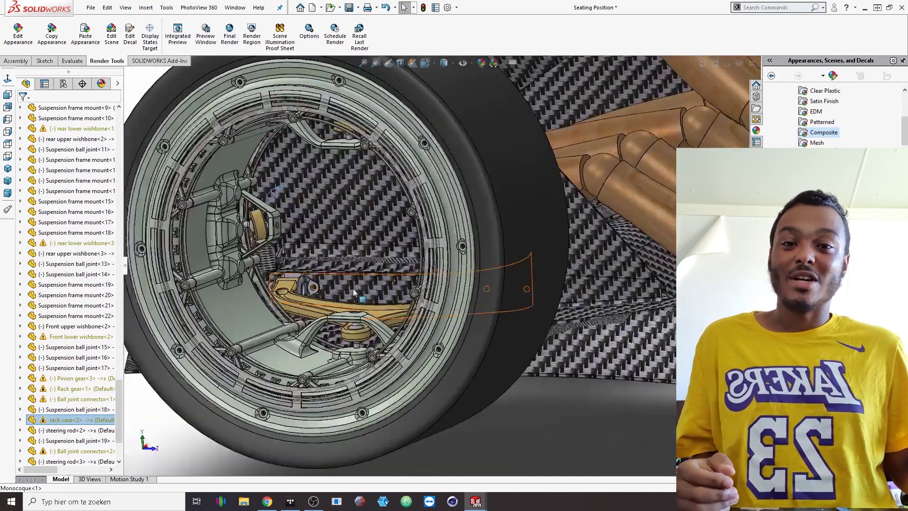
pyautogui.press('Left')
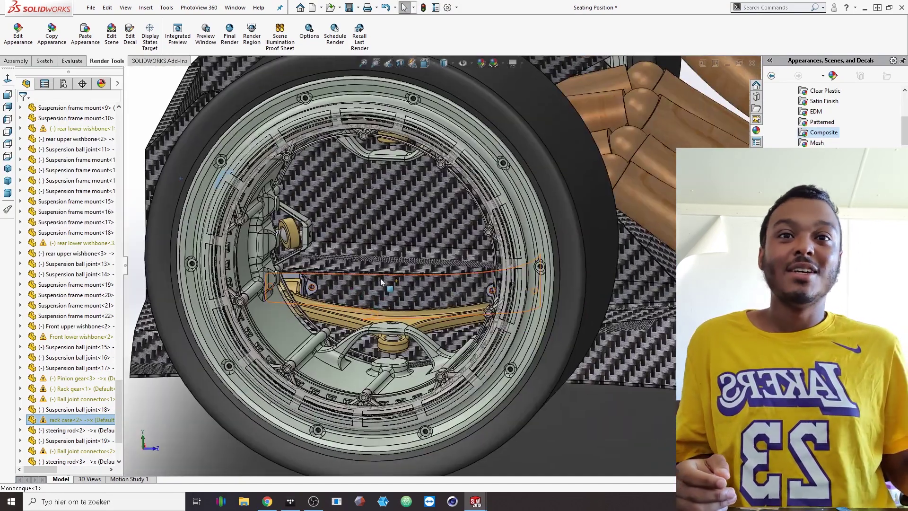
# - Examine the lower wishbone mount and the steering linkage beside the front wheel, seen from low in front of the car
pyautogui.press('Left')
pyautogui.press('Left')
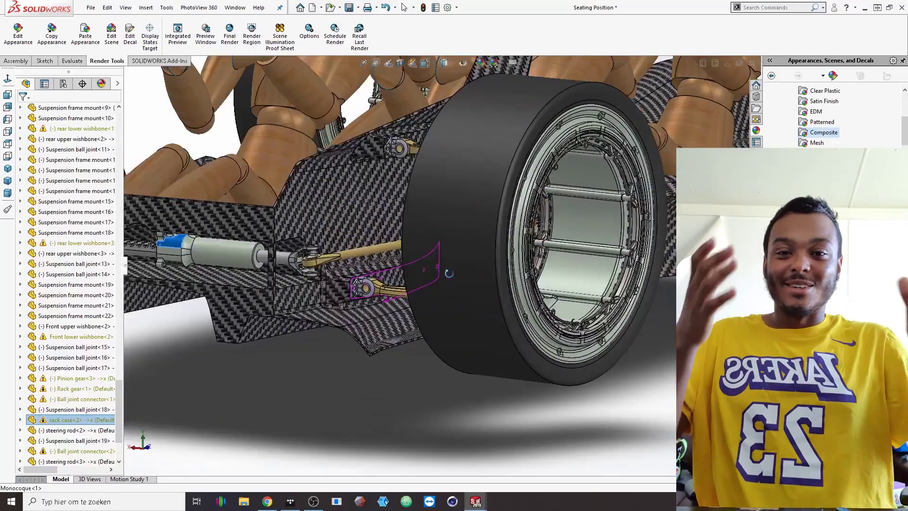
pyautogui.press('Left')
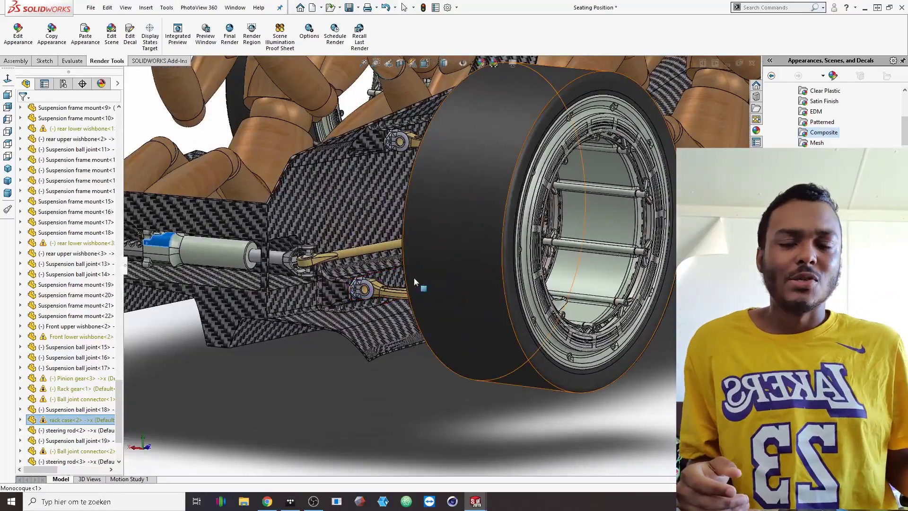
pyautogui.press('Escape')
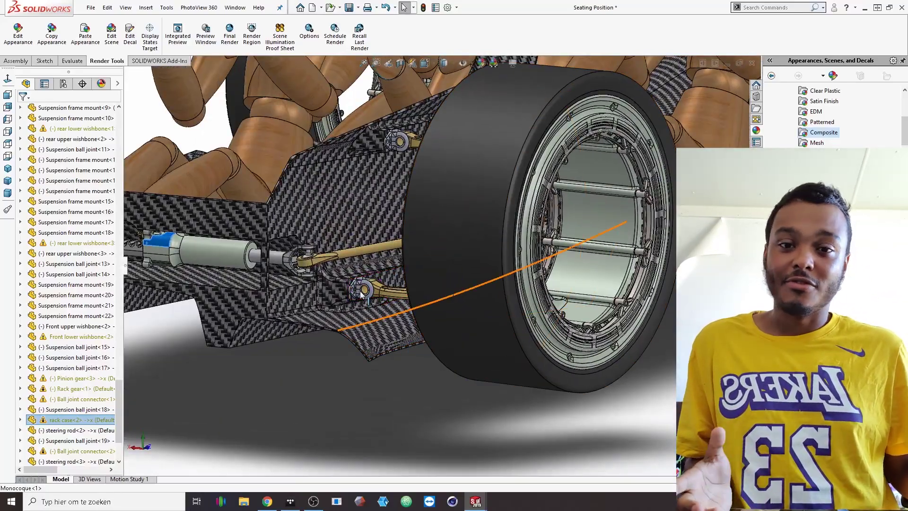
pyautogui.scroll(3, 361, 294)
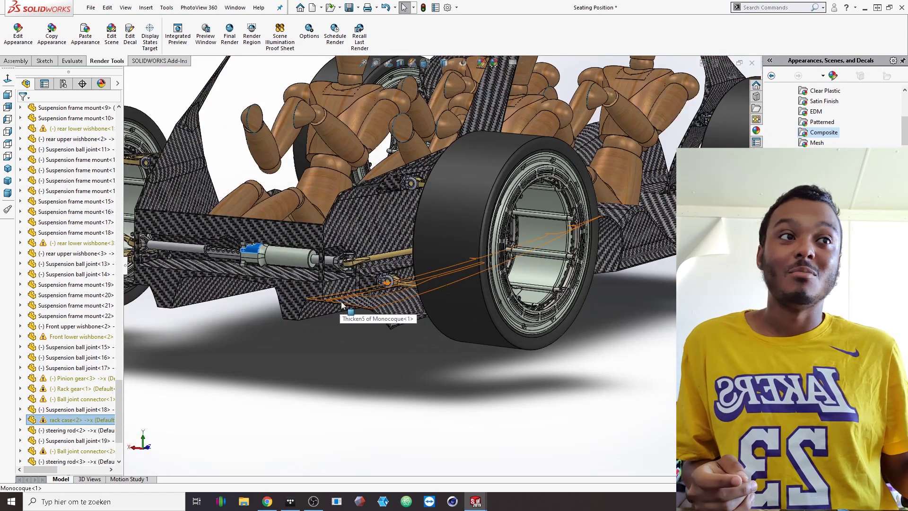
pyautogui.scroll(3, 342, 302)
pyautogui.scroll(-2, 333, 296)
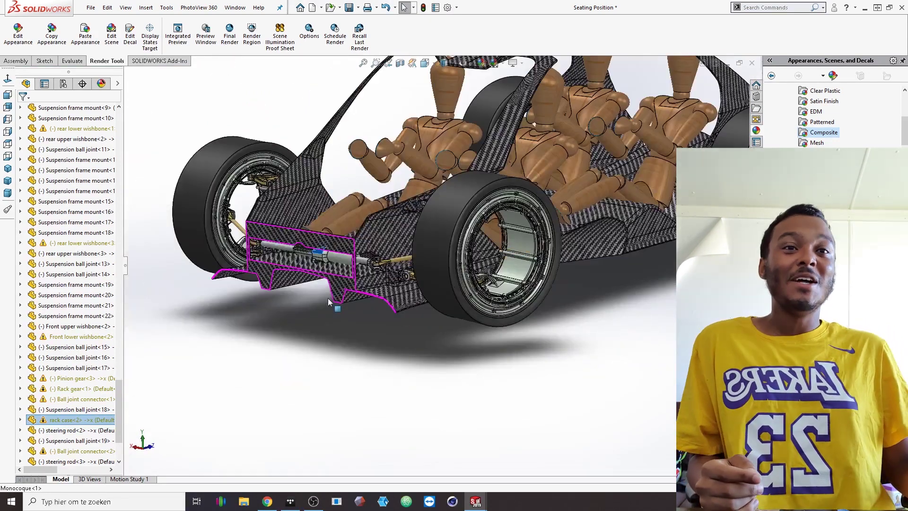